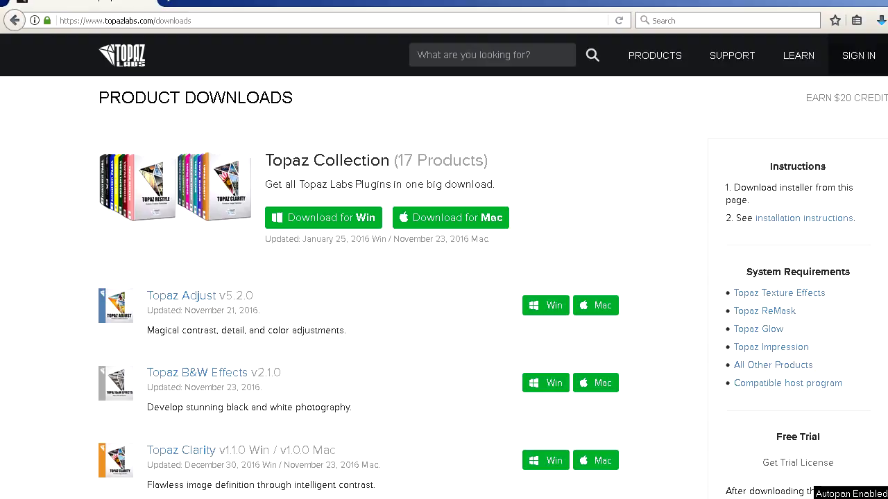
Step: Start the Windows download of the Topaz Collection installer from the Topaz Labs downloads page
{"action": "left_click", "coordinate": [321, 227]}
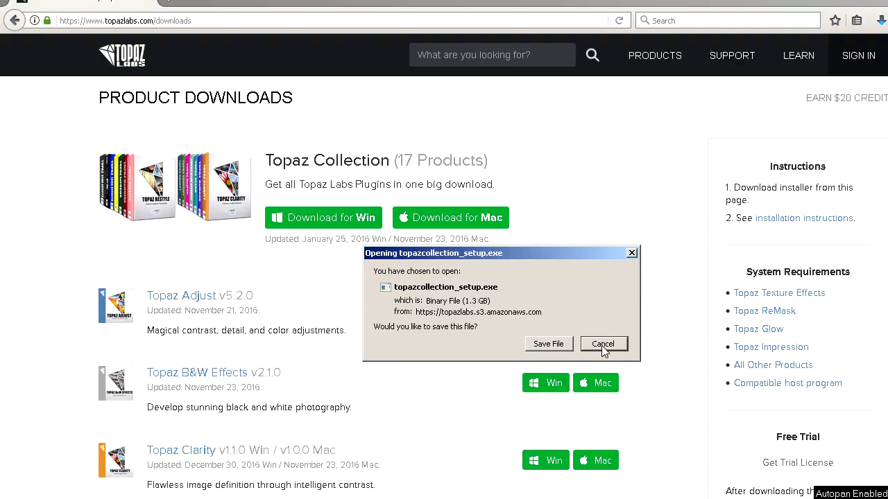
Step: Dismiss the save prompt and check the installer's progress, about 160 MB of 1.3 GB
{"action": "left_click", "coordinate": [602, 344]}
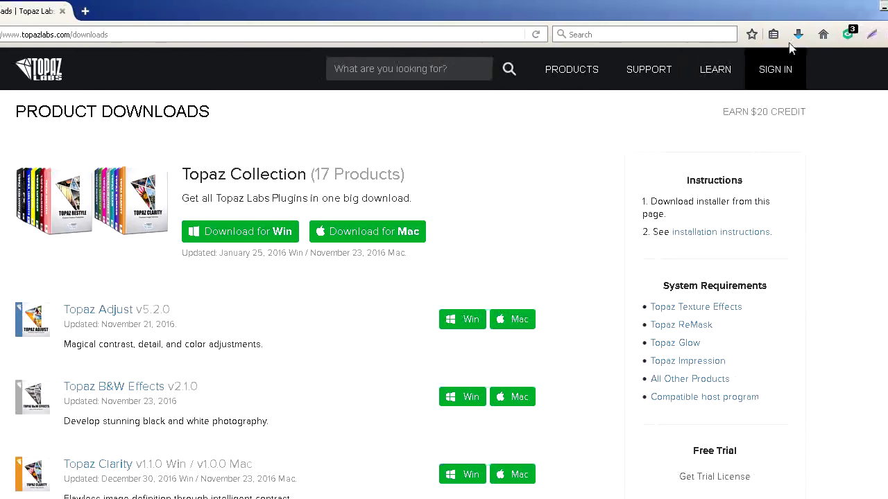
{"action": "left_click", "coordinate": [798, 35]}
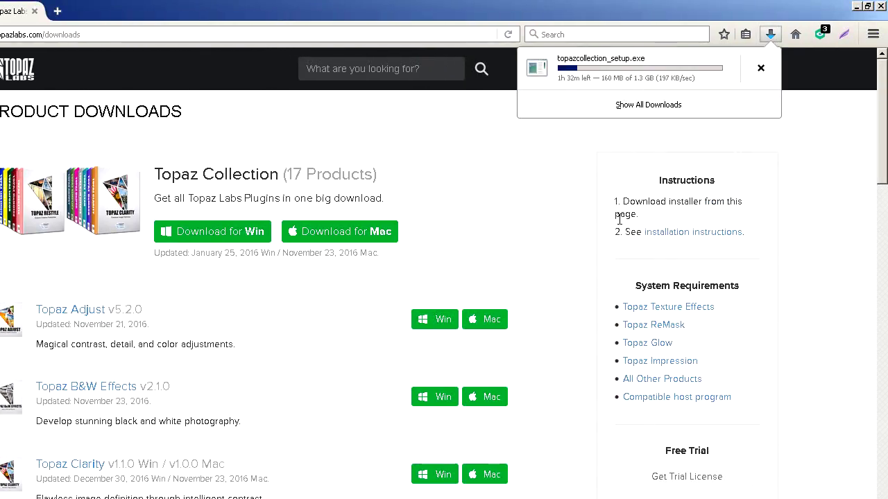
{"action": "left_click", "coordinate": [801, 241]}
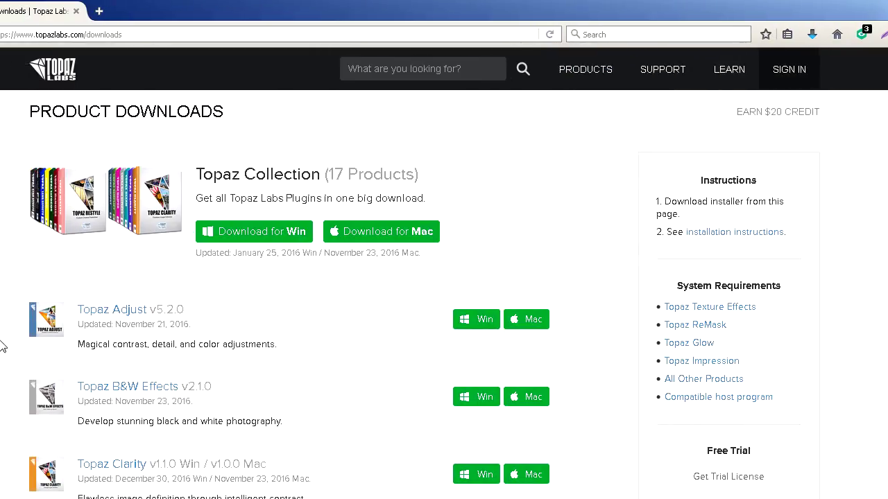
Step: Scroll through the Topaz product list on the downloads page while the download runs
{"action": "scroll", "coordinate": [73, 303], "scroll_direction": "down", "scroll_amount": 3}
{"action": "scroll", "coordinate": [75, 303], "scroll_direction": "up", "scroll_amount": 3}
{"action": "scroll", "coordinate": [84, 303], "scroll_direction": "down", "scroll_amount": 3}
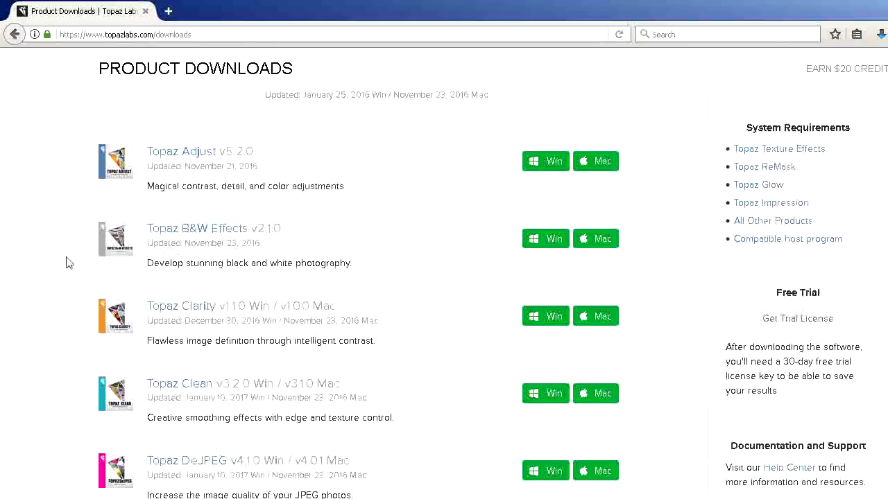
{"action": "scroll", "coordinate": [69, 258], "scroll_direction": "down", "scroll_amount": 3}
{"action": "scroll", "coordinate": [115, 236], "scroll_direction": "down", "scroll_amount": 3}
{"action": "scroll", "coordinate": [157, 198], "scroll_direction": "down", "scroll_amount": 3}
{"action": "scroll", "coordinate": [157, 197], "scroll_direction": "down", "scroll_amount": 3}
{"action": "scroll", "coordinate": [156, 197], "scroll_direction": "down", "scroll_amount": 3}
{"action": "scroll", "coordinate": [156, 196], "scroll_direction": "down", "scroll_amount": 3}
{"action": "scroll", "coordinate": [156, 196], "scroll_direction": "up", "scroll_amount": 8}
{"action": "scroll", "coordinate": [156, 196], "scroll_direction": "up", "scroll_amount": 7}
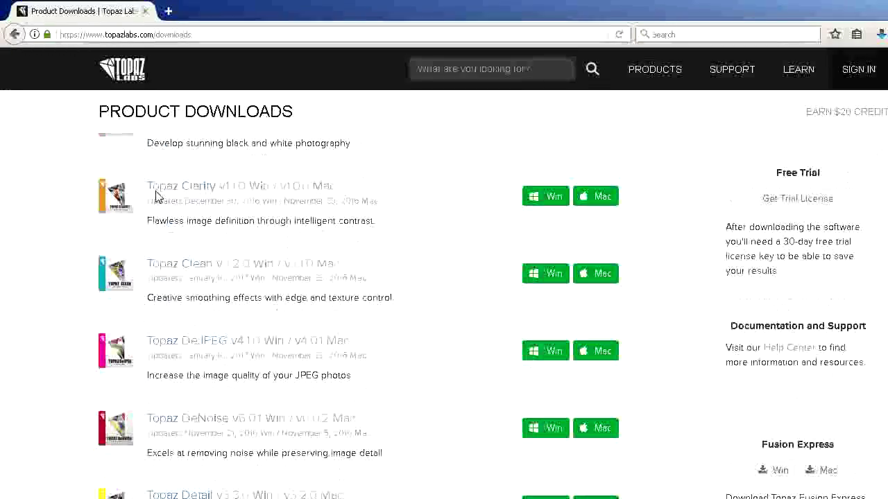
{"action": "scroll", "coordinate": [157, 197], "scroll_direction": "up", "scroll_amount": 5}
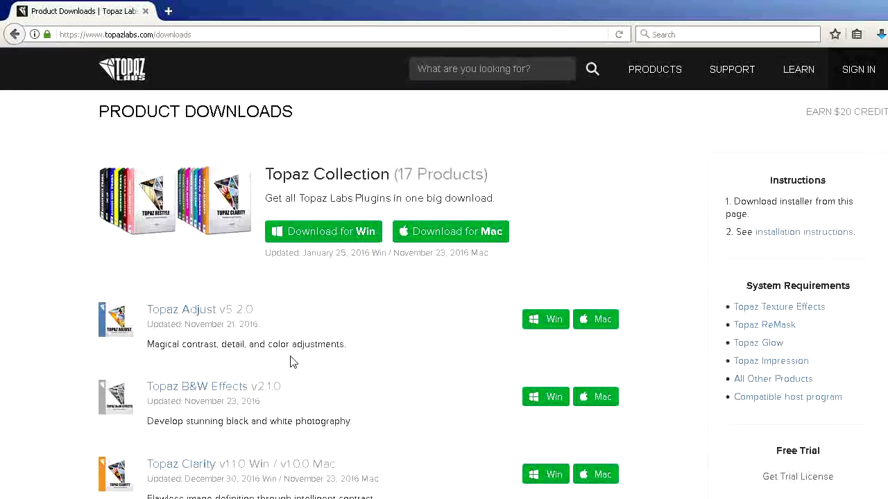
Step: Run topazcollection_setup from the Downloads folder, reached through Documents in Windows Explorer
{"action": "left_click", "coordinate": [22, 485]}
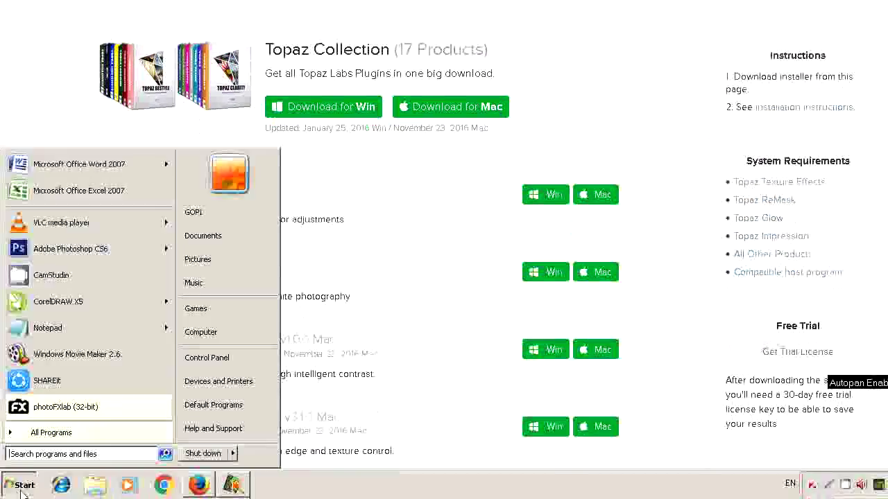
{"action": "left_click", "coordinate": [203, 235]}
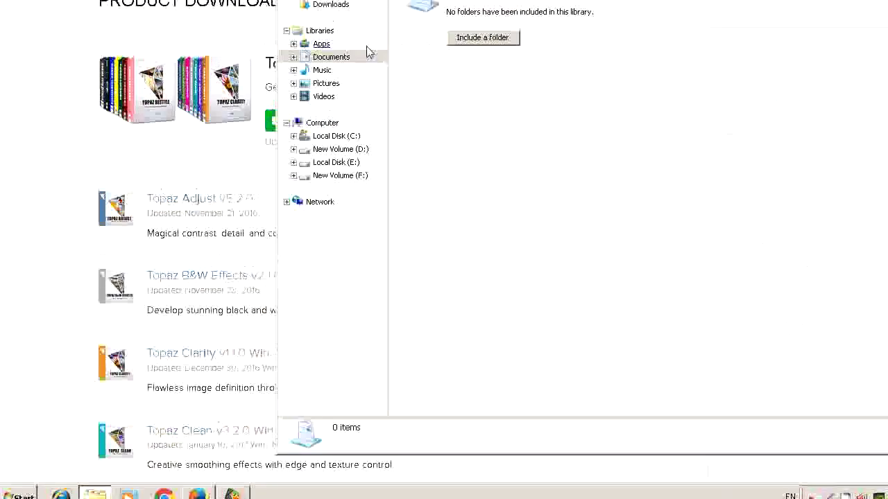
{"action": "left_click", "coordinate": [341, 116]}
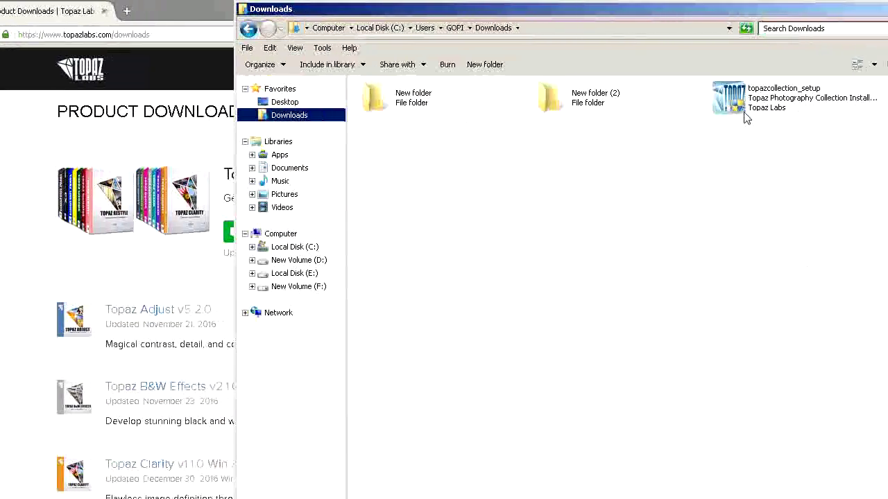
{"action": "left_click", "coordinate": [686, 110]}
{"action": "right_click", "coordinate": [687, 109]}
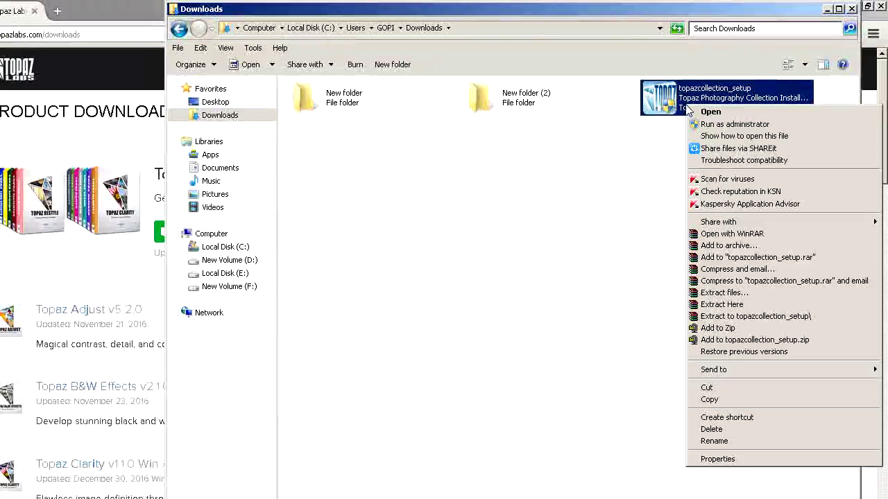
{"action": "left_click", "coordinate": [707, 112]}
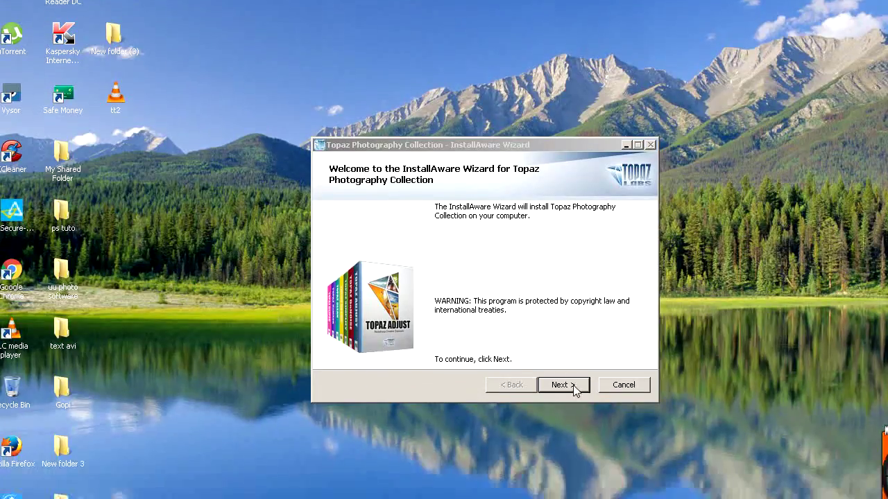
Step: Accept the license terms and continue with the Complete setup type
{"action": "left_click", "coordinate": [574, 387]}
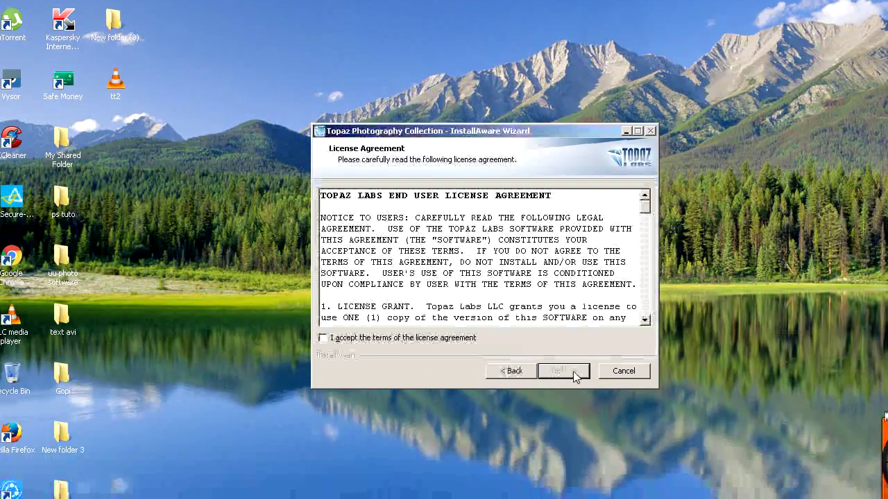
{"action": "left_click", "coordinate": [323, 339]}
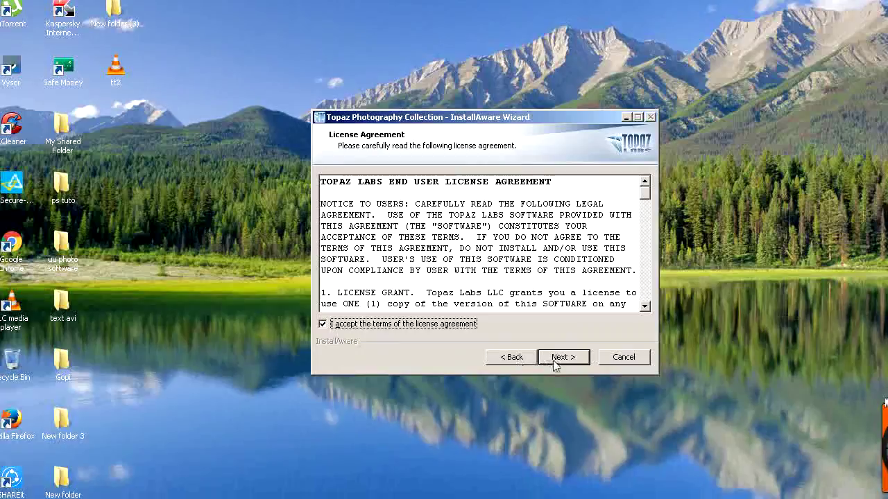
{"action": "left_click", "coordinate": [561, 357]}
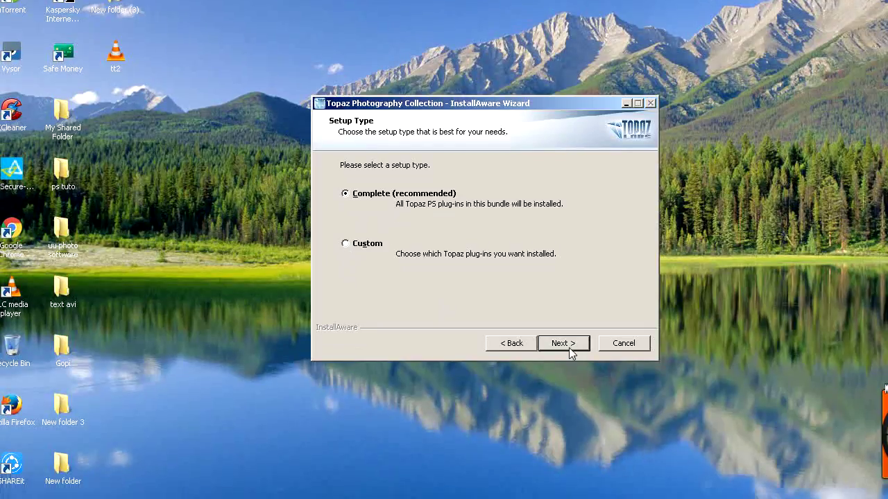
{"action": "left_click", "coordinate": [569, 359]}
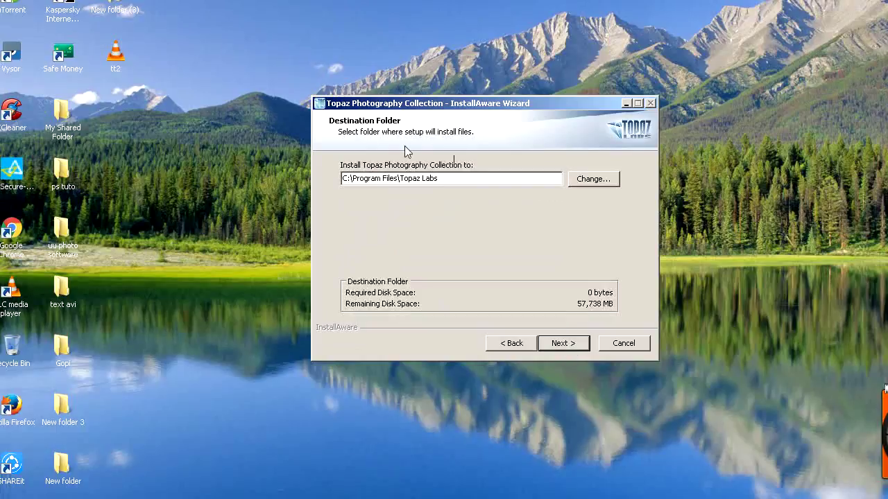
Step: Browse the destination folder tree through Computer, Local Disk (C:), Program Files and Adobe
{"action": "left_click", "coordinate": [582, 181]}
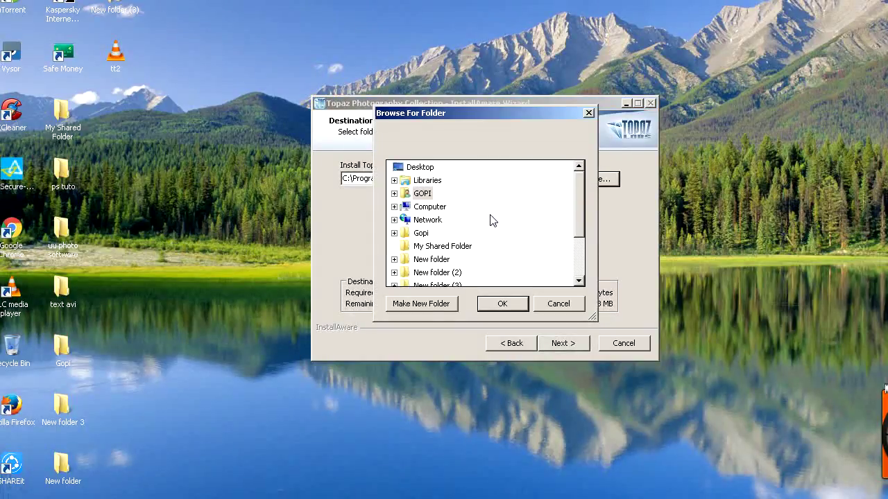
{"action": "left_click", "coordinate": [580, 256]}
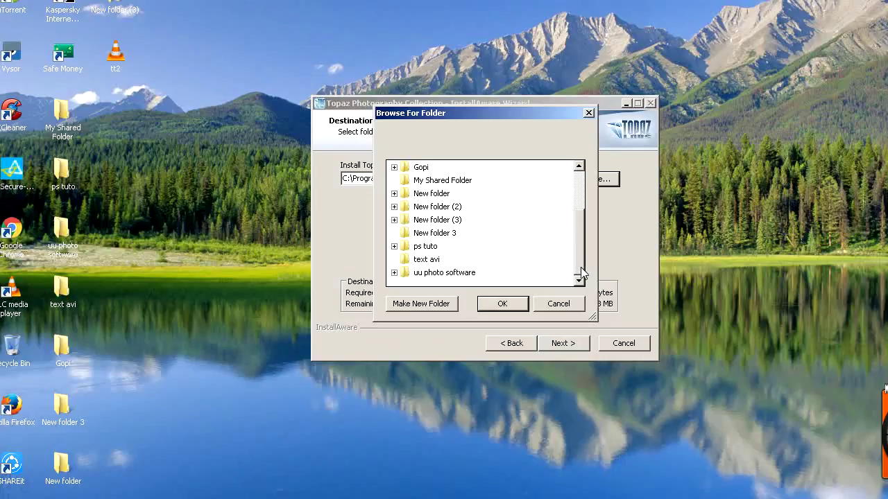
{"action": "left_click_drag", "start_coordinate": [580, 267], "coordinate": [581, 197]}
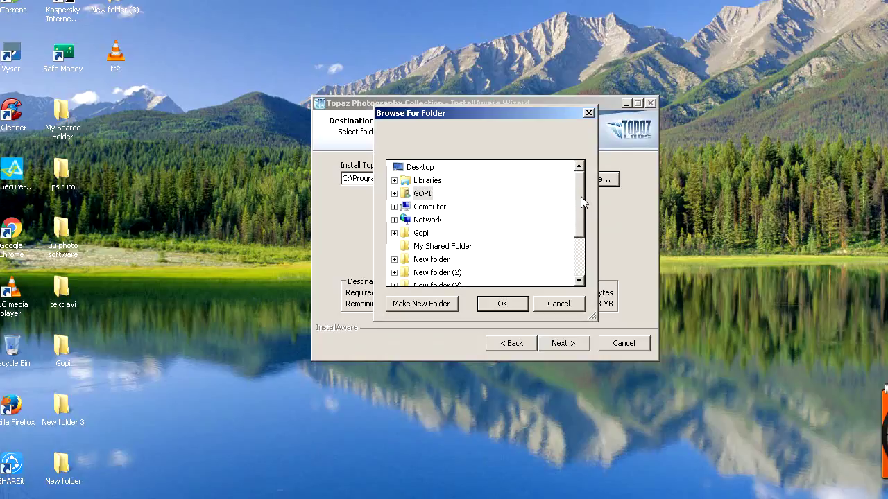
{"action": "double_click", "coordinate": [436, 208]}
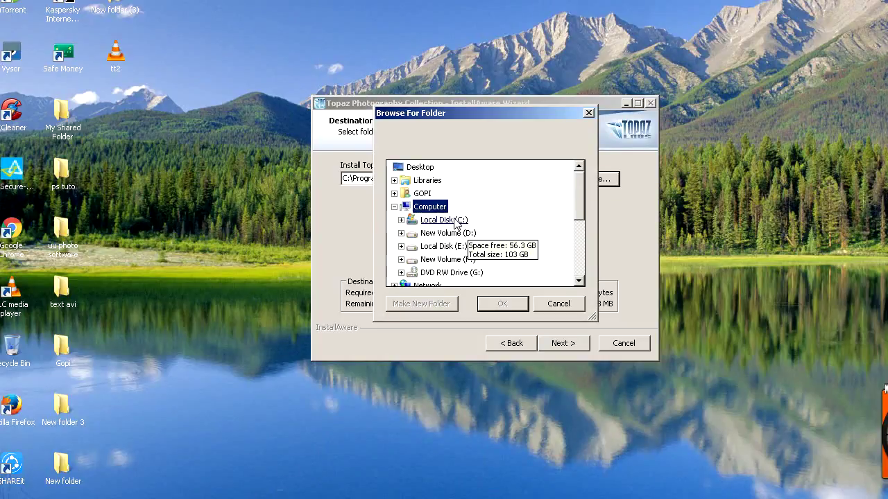
{"action": "double_click", "coordinate": [454, 220]}
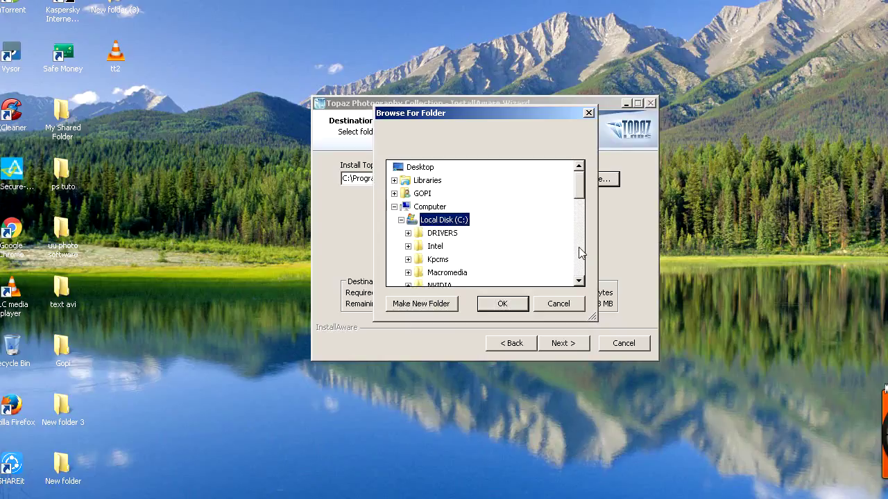
{"action": "left_click", "coordinate": [580, 251]}
{"action": "double_click", "coordinate": [450, 233]}
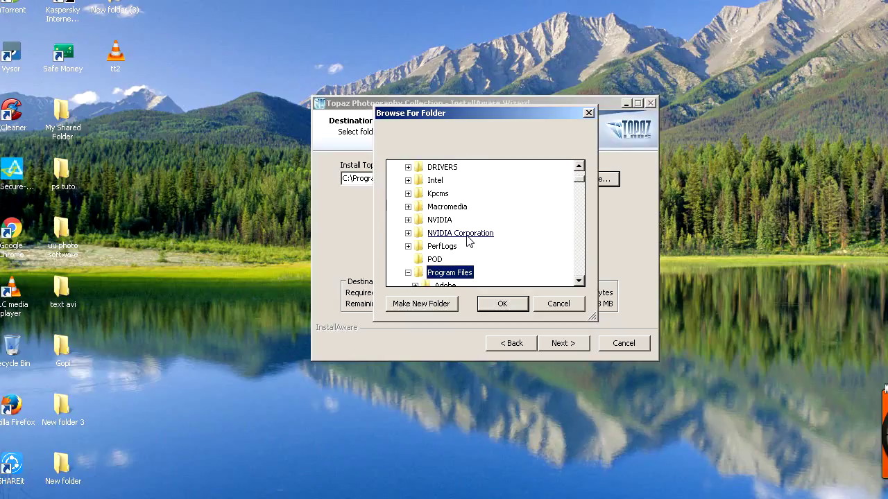
{"action": "left_click", "coordinate": [580, 272]}
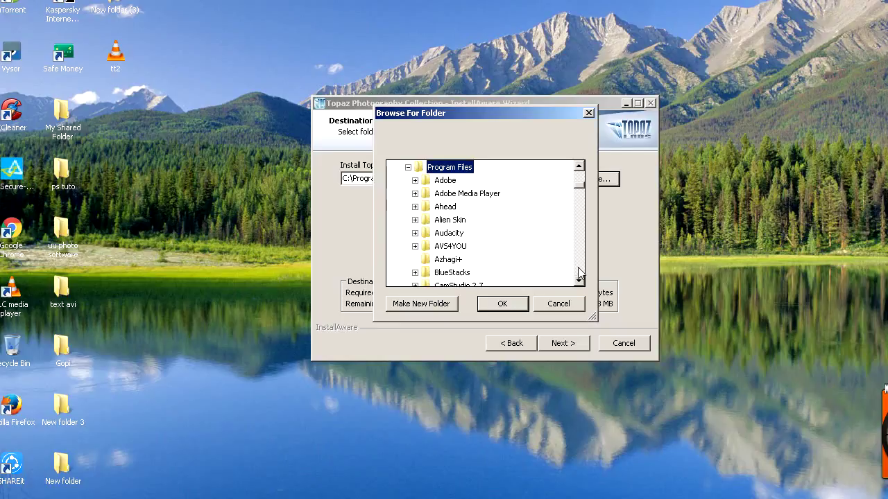
{"action": "left_click", "coordinate": [447, 180]}
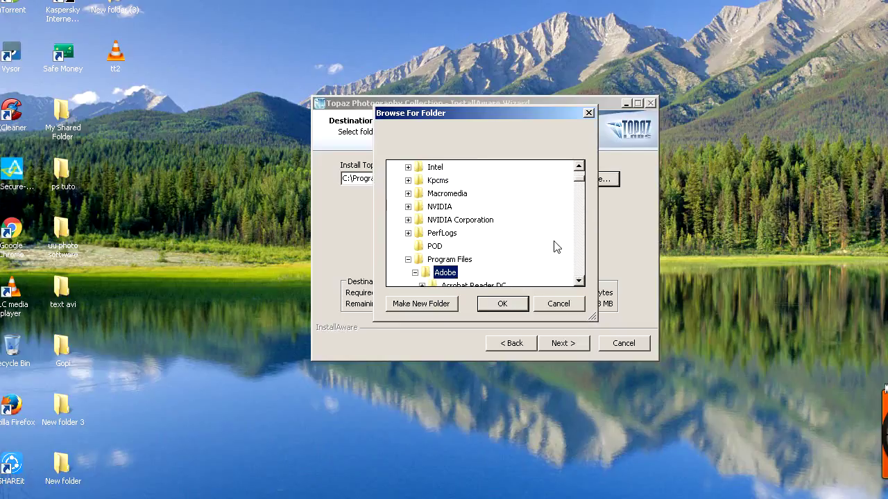
Step: Set the destination to Adobe Photoshop CS6\Plug-ins and start the installation
{"action": "left_click", "coordinate": [580, 273]}
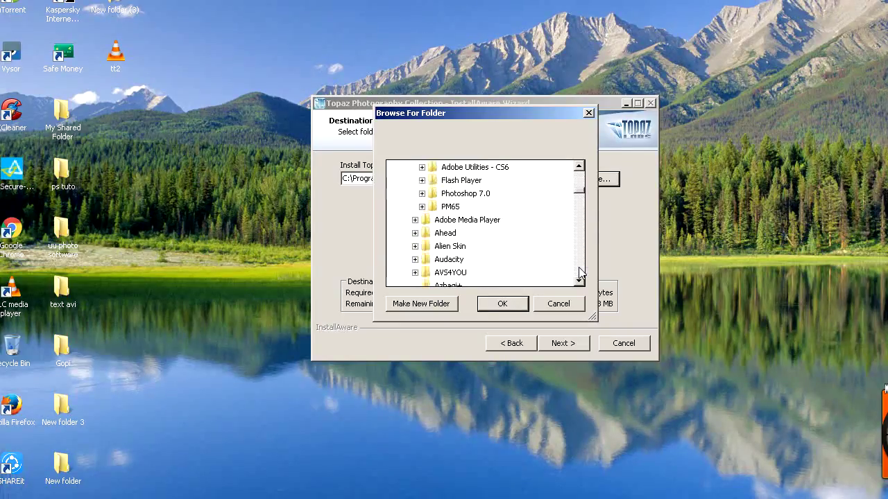
{"action": "left_click", "coordinate": [578, 167]}
{"action": "left_click", "coordinate": [579, 167]}
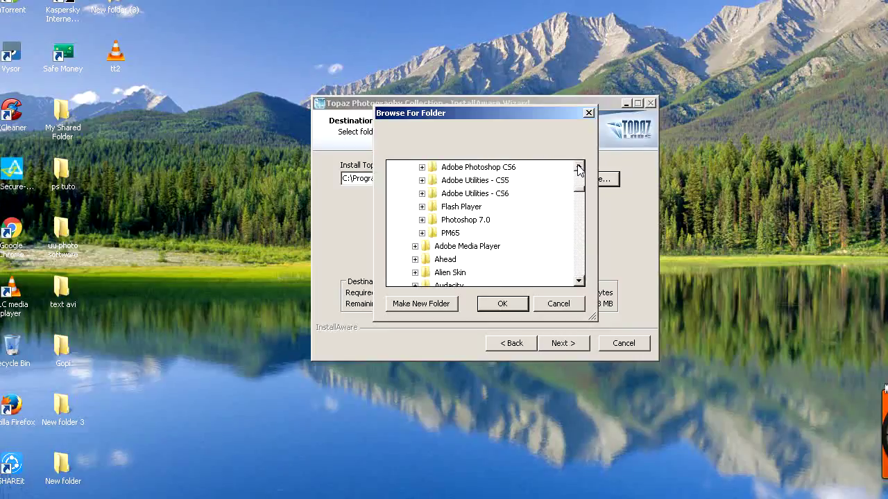
{"action": "left_click", "coordinate": [579, 168]}
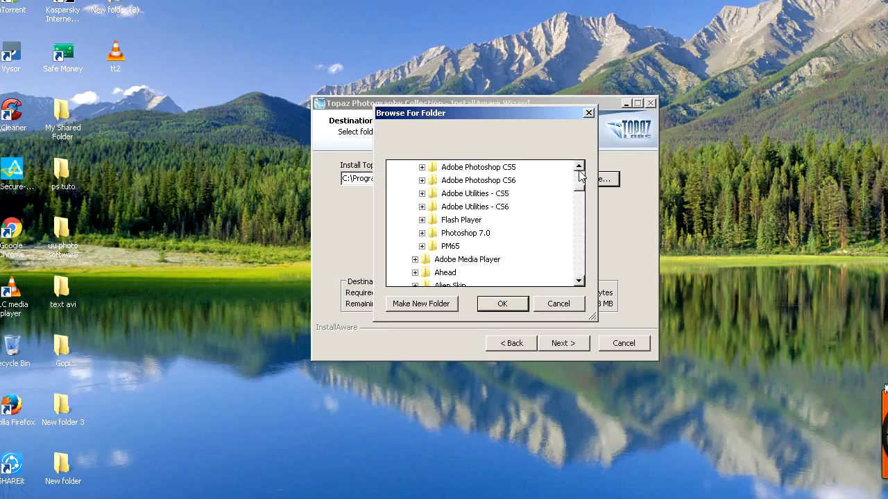
{"action": "left_click", "coordinate": [579, 169]}
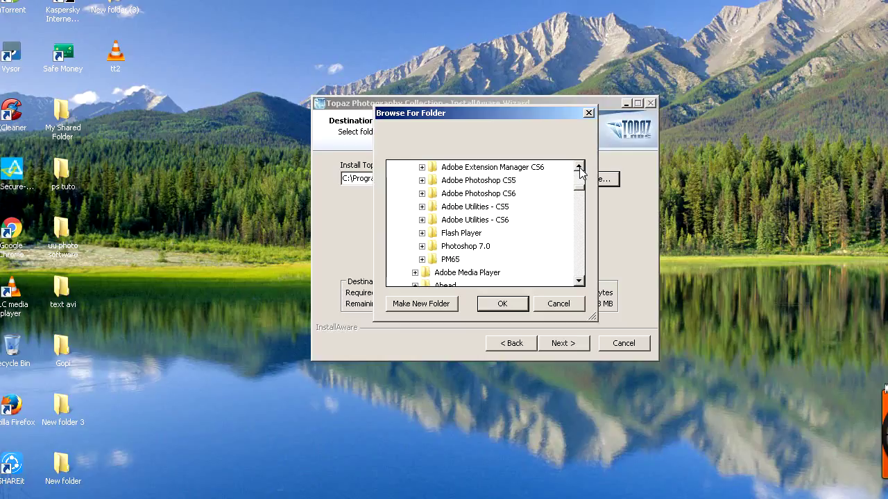
{"action": "left_click", "coordinate": [579, 168]}
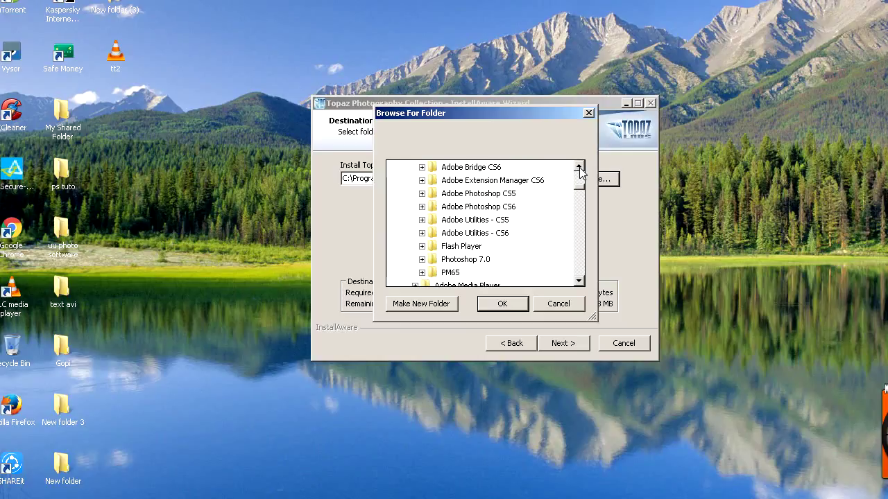
{"action": "left_click", "coordinate": [579, 168]}
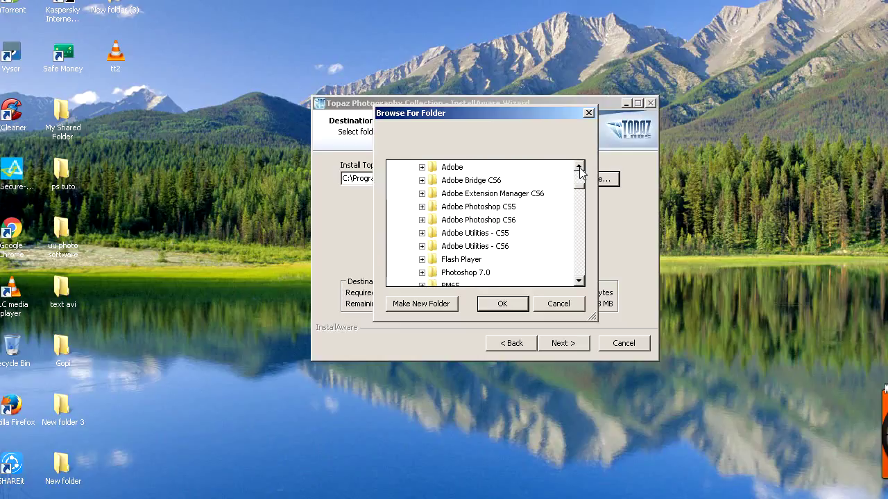
{"action": "left_click", "coordinate": [463, 222]}
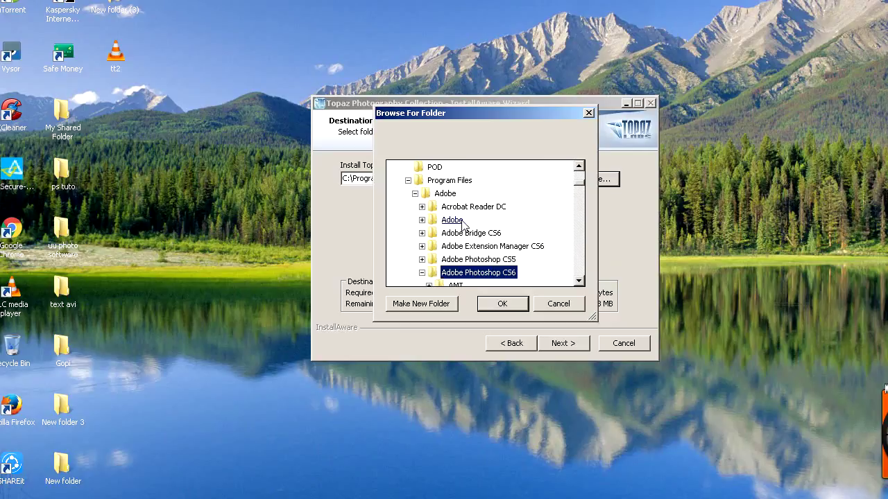
{"action": "left_click", "coordinate": [579, 281]}
{"action": "left_click", "coordinate": [579, 281]}
{"action": "left_click", "coordinate": [579, 281]}
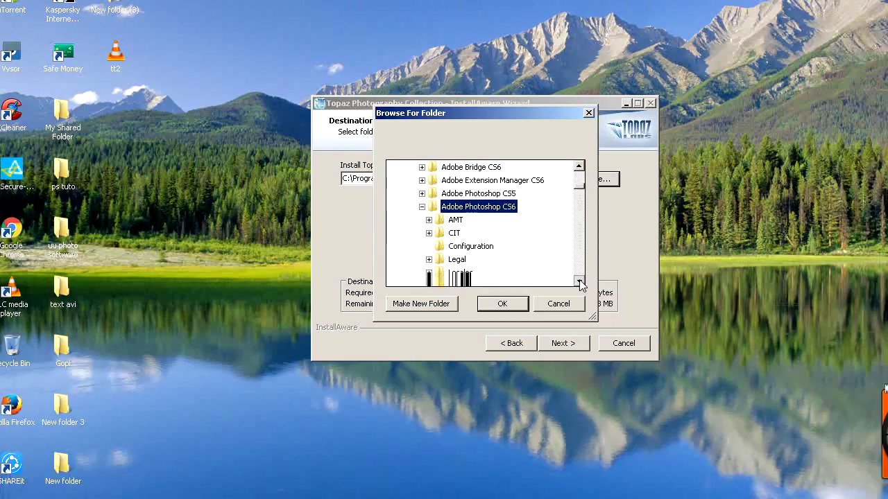
{"action": "left_click", "coordinate": [579, 281]}
{"action": "left_click", "coordinate": [579, 280]}
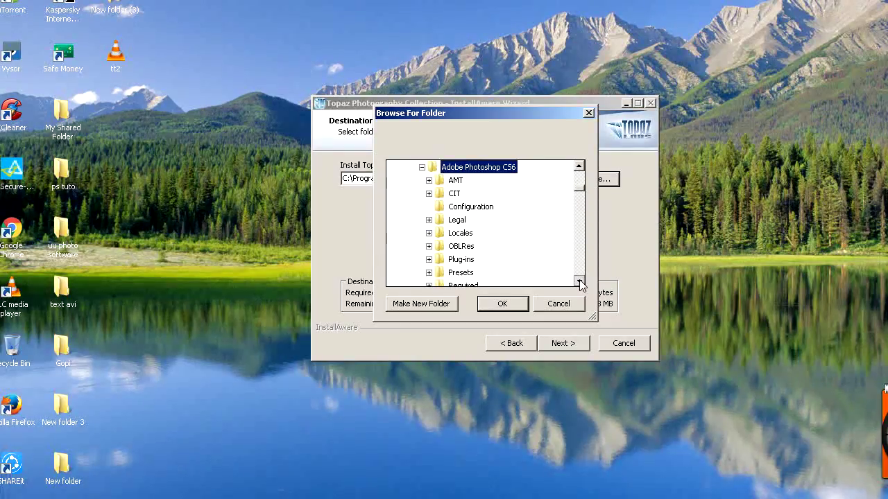
{"action": "double_click", "coordinate": [460, 259]}
{"action": "left_click", "coordinate": [509, 304]}
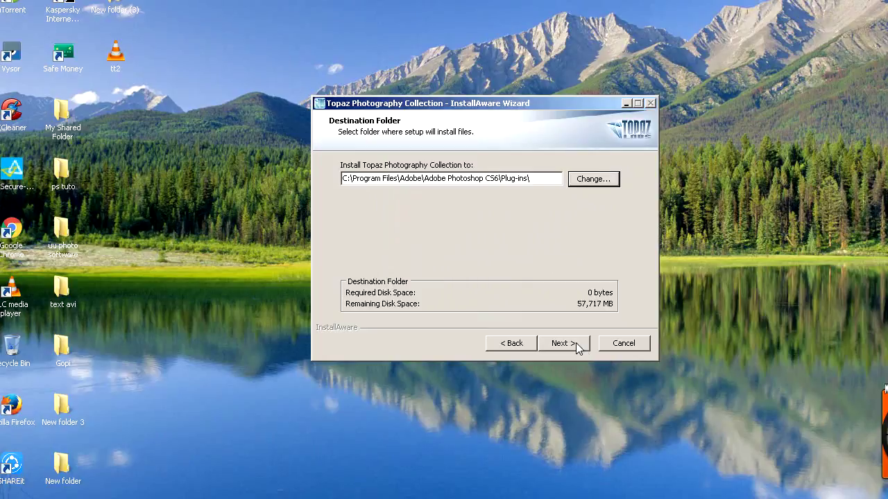
{"action": "left_click", "coordinate": [576, 343]}
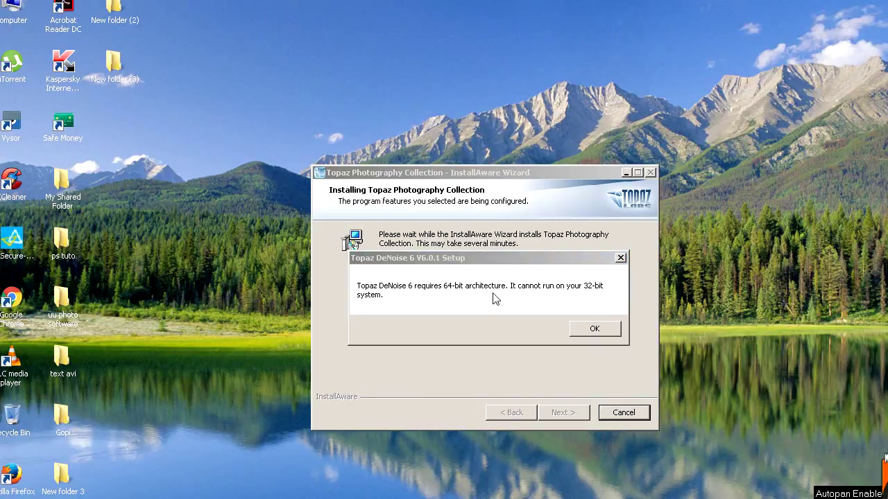
Step: Dismiss the 64-bit-only warnings for DeNoise 6 and Simplify 4 until installation completes
{"action": "left_click", "coordinate": [595, 331]}
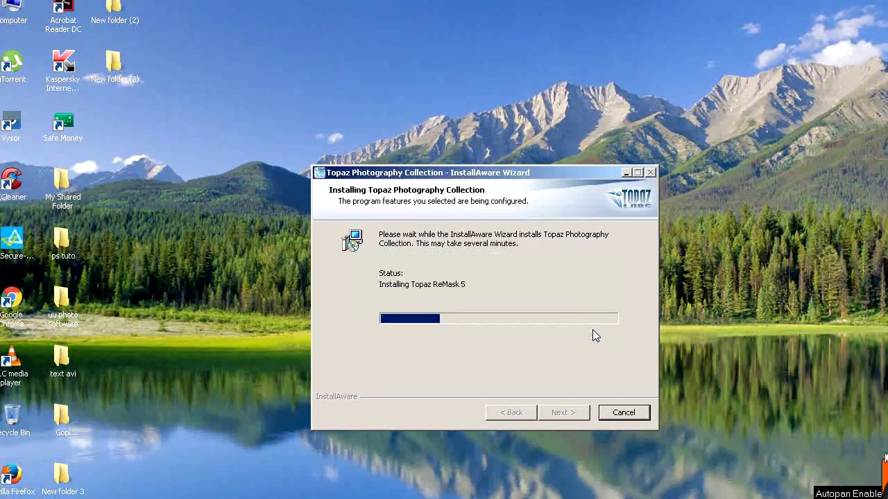
{"action": "left_click", "coordinate": [594, 330]}
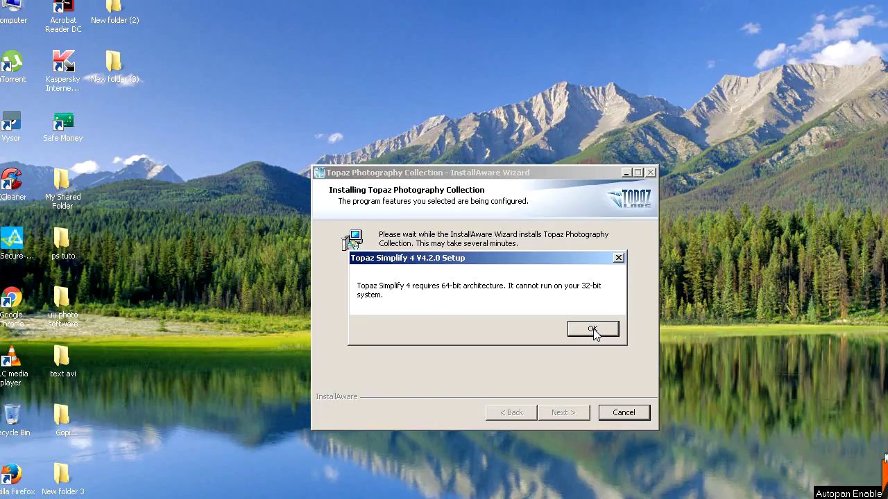
{"action": "left_click", "coordinate": [593, 330]}
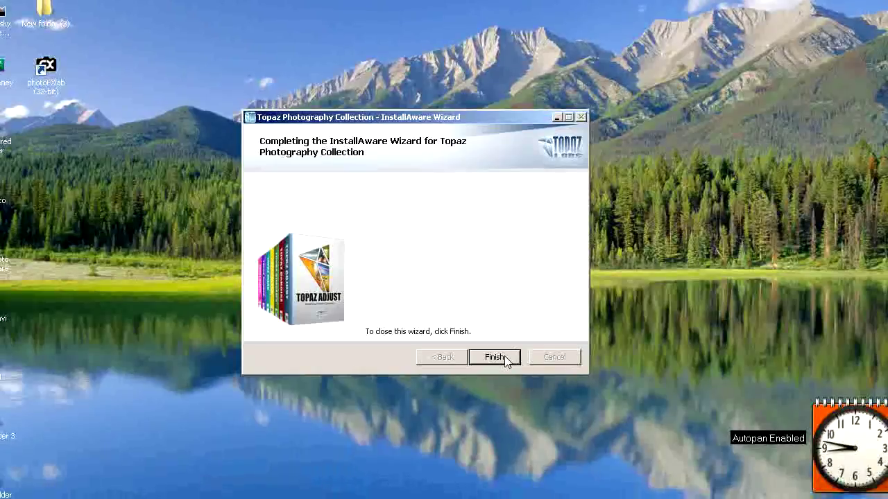
Step: Finish the installer, check Photoshop's Filter menu, and open actor.jpeg from the Desktop
{"action": "left_click", "coordinate": [505, 357]}
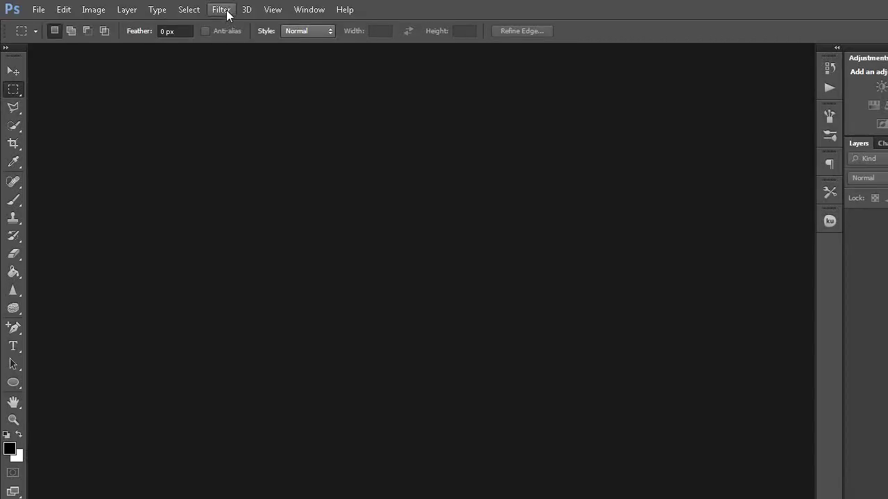
{"action": "left_click", "coordinate": [225, 11]}
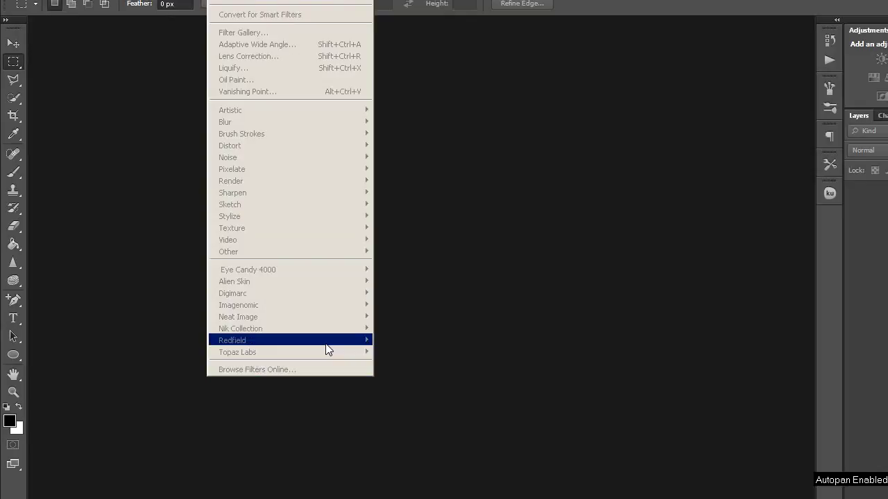
{"action": "mouse_move", "coordinate": [38, 10]}
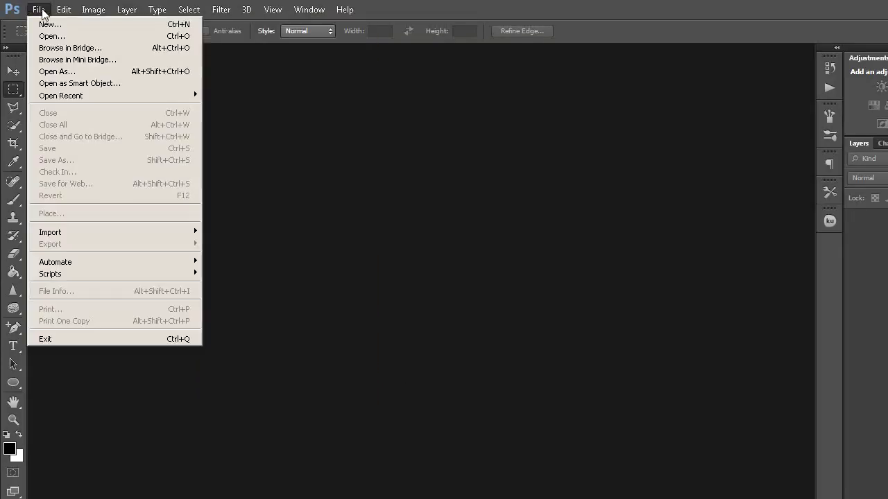
{"action": "left_click", "coordinate": [52, 36]}
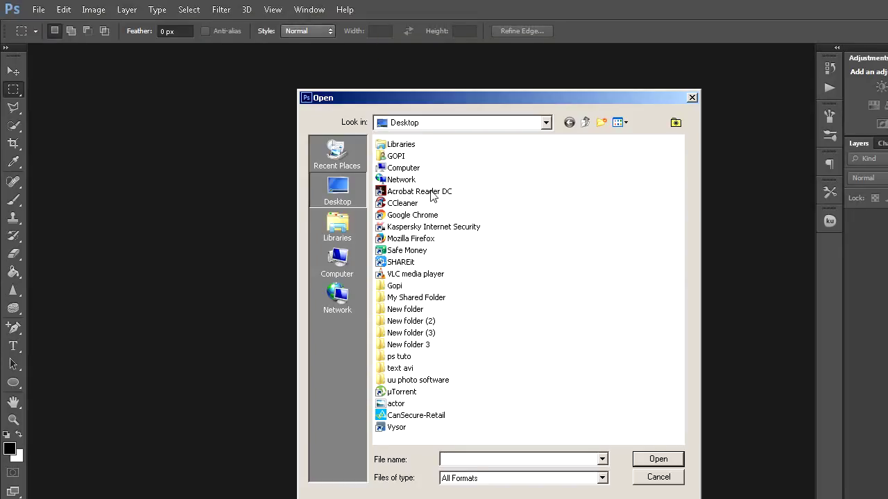
{"action": "left_click", "coordinate": [395, 404]}
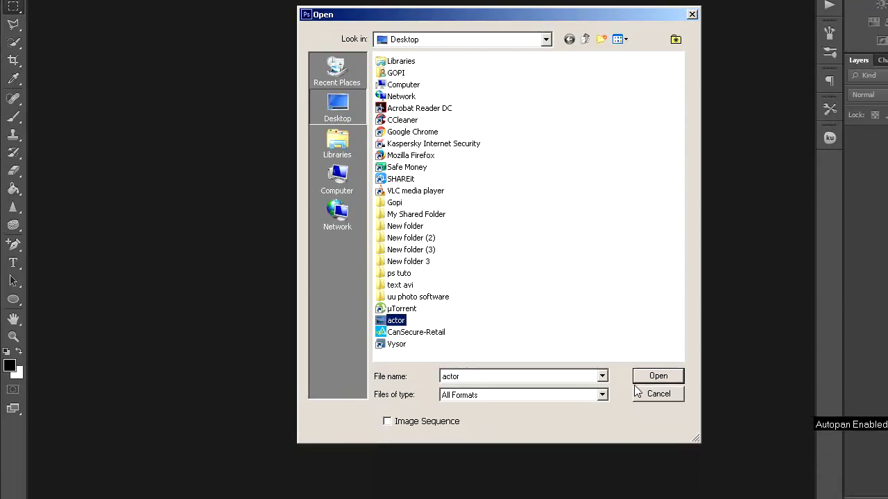
{"action": "left_click", "coordinate": [655, 376]}
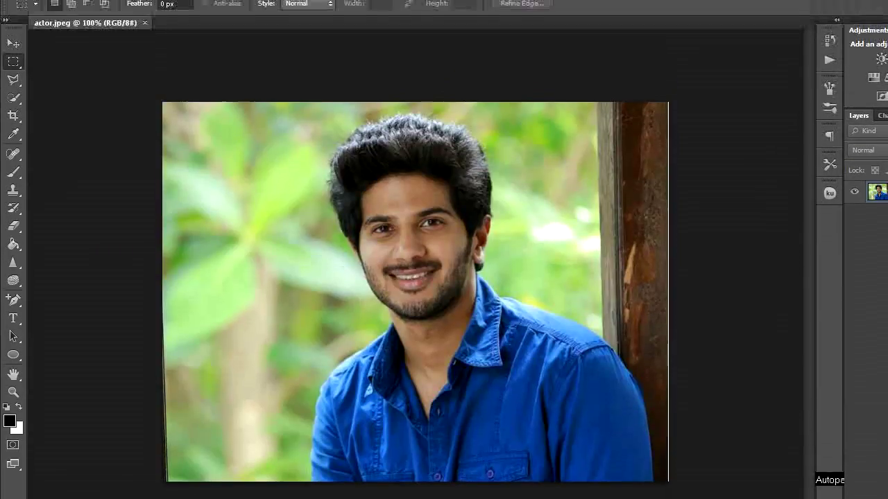
Step: Launch Topaz Adjust 5 from Filter > Topaz Labs on the actor photo
{"action": "left_click", "coordinate": [220, 5]}
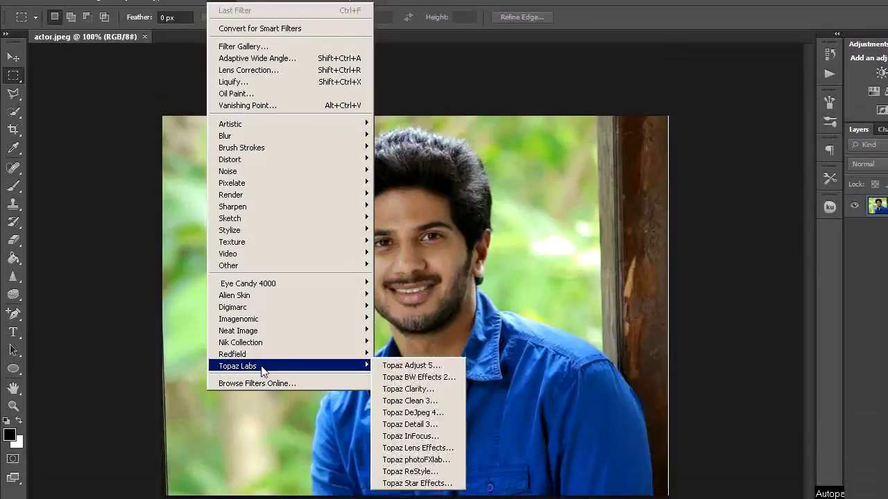
{"action": "mouse_move", "coordinate": [237, 255]}
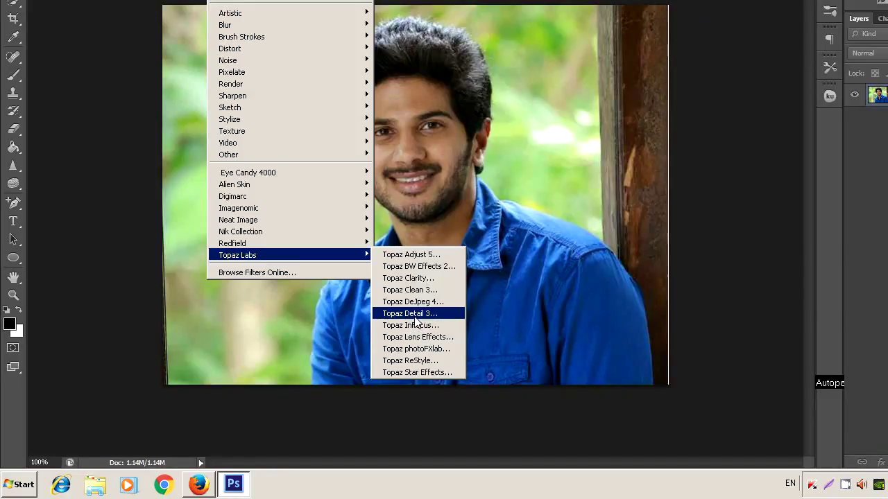
{"action": "left_click", "coordinate": [415, 257]}
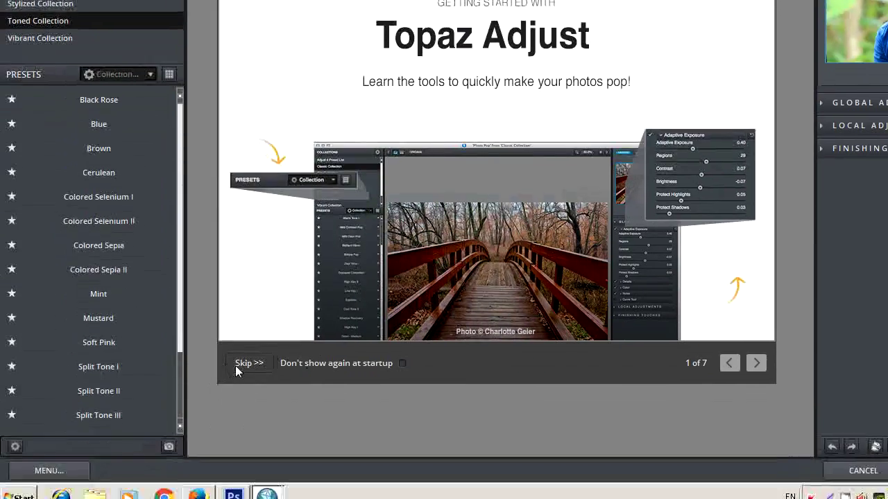
Step: Skip the welcome screen, try the Split Tone I preset, and raise Brightness to 1.64
{"action": "left_click", "coordinate": [235, 366]}
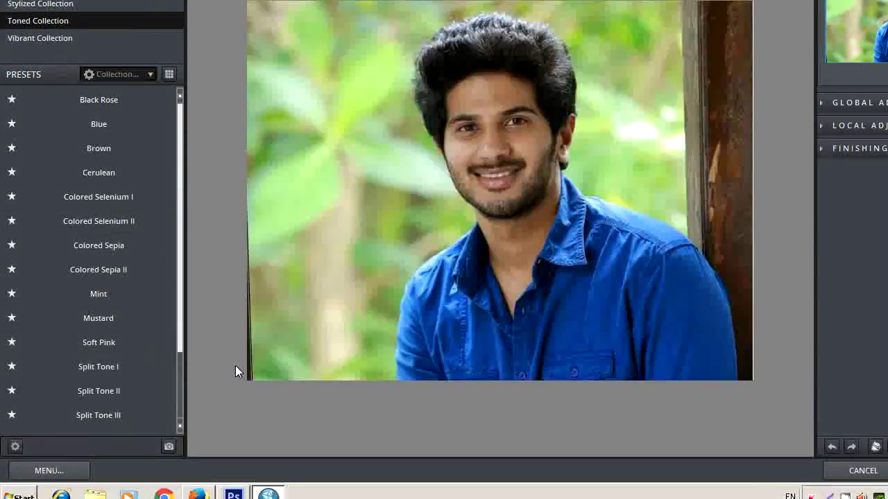
{"action": "mouse_move", "coordinate": [85, 422]}
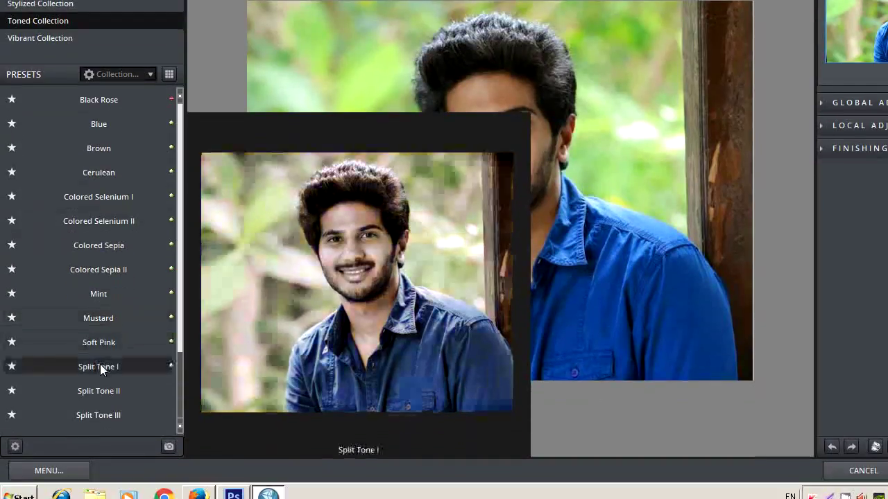
{"action": "left_click", "coordinate": [102, 368]}
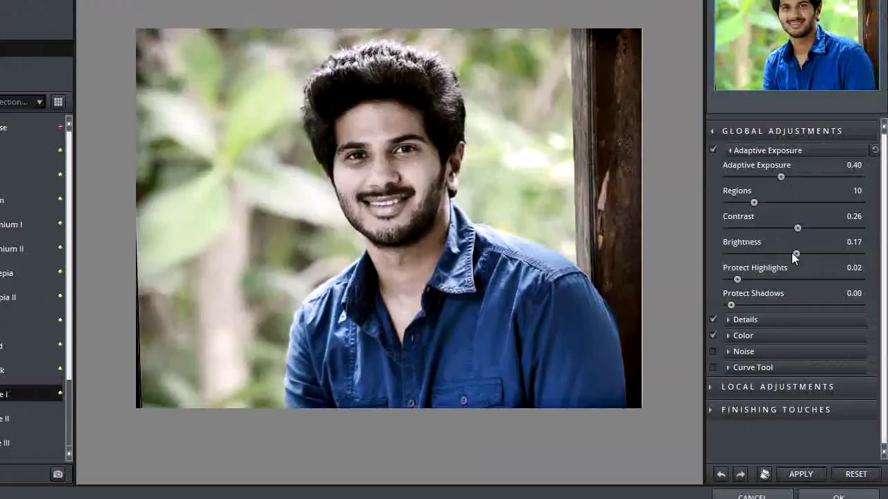
{"action": "left_click", "coordinate": [794, 252]}
{"action": "mouse_move", "coordinate": [794, 253]}
{"action": "left_mouse_down"}
{"action": "mouse_move", "coordinate": [819, 253]}
{"action": "mouse_move", "coordinate": [792, 253]}
{"action": "left_mouse_up"}
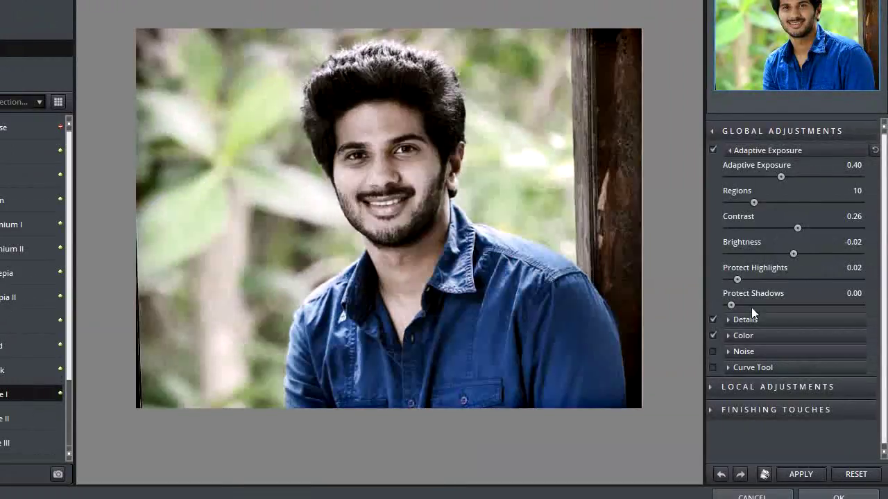
{"action": "left_click", "coordinate": [756, 335]}
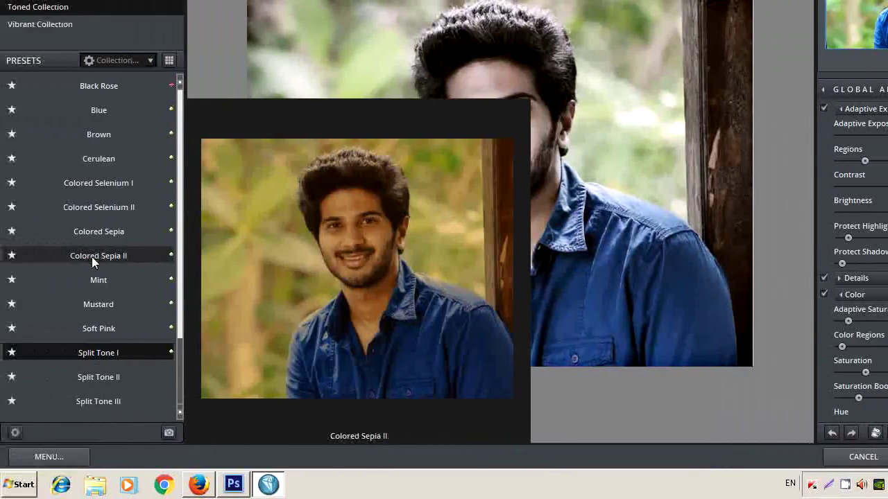
Step: Apply Colored Sepia II with Brightness 1.38 and Saturation 1.77, then cancel without applying
{"action": "left_click", "coordinate": [92, 256]}
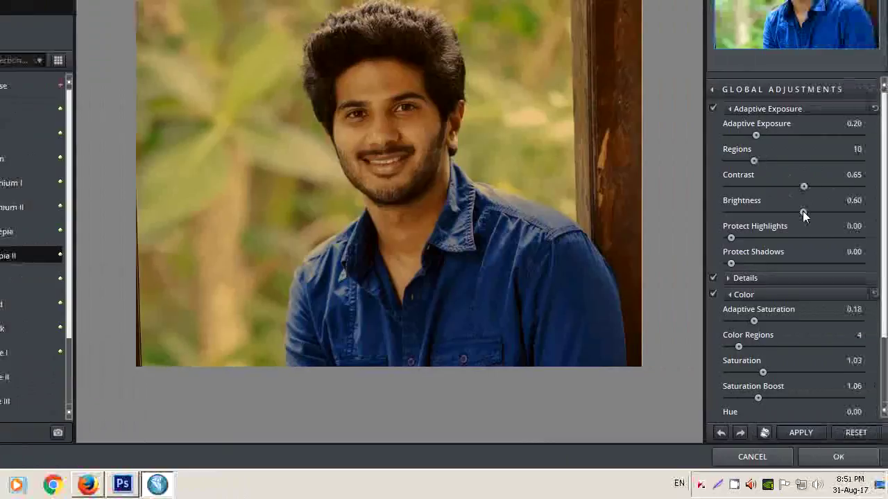
{"action": "left_click_drag", "start_coordinate": [802, 212], "coordinate": [780, 212]}
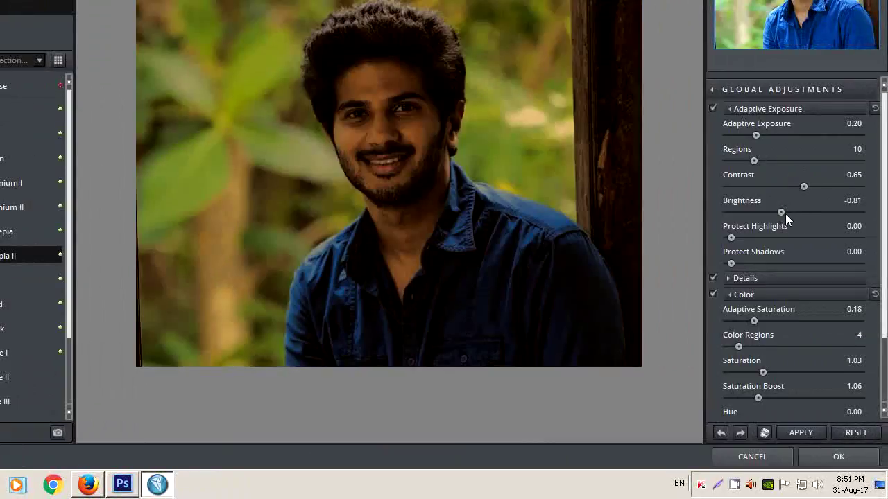
{"action": "left_click_drag", "start_coordinate": [780, 212], "coordinate": [835, 211]}
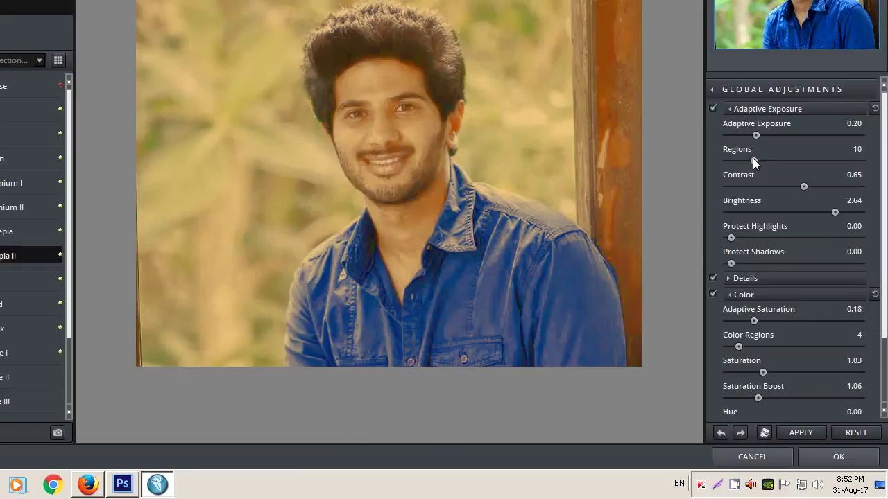
{"action": "left_click", "coordinate": [815, 210]}
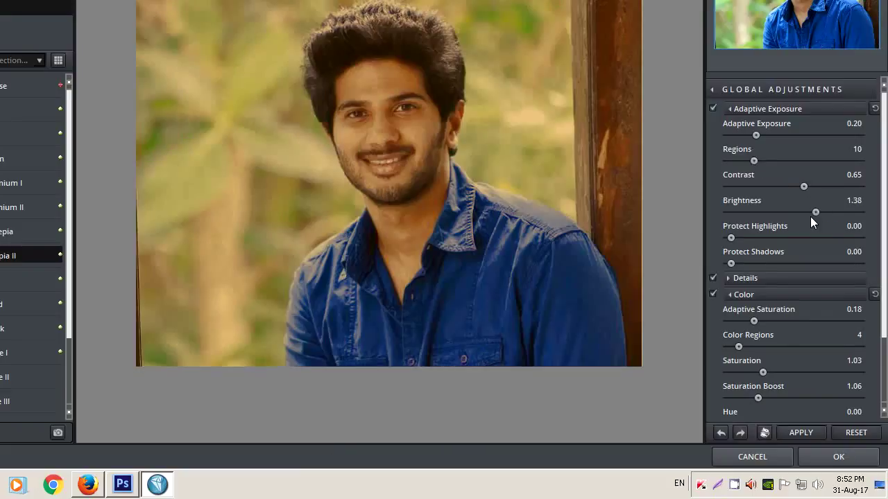
{"action": "left_click", "coordinate": [786, 371]}
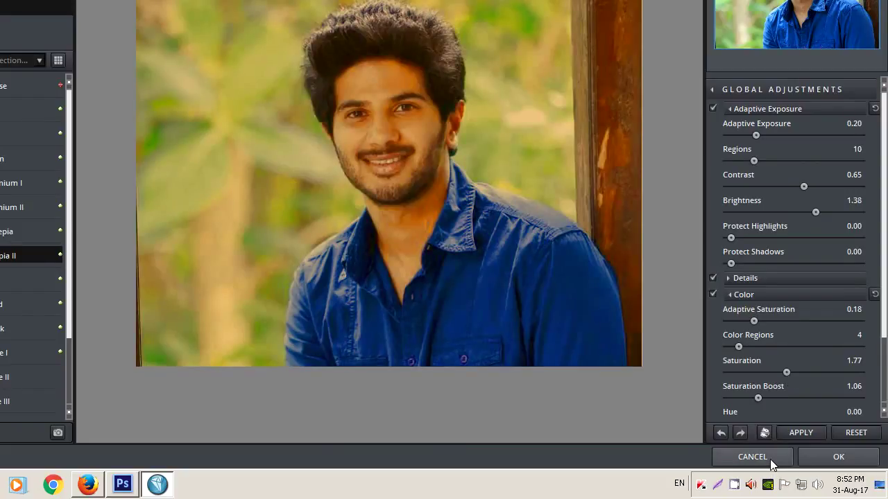
{"action": "left_click", "coordinate": [770, 459]}
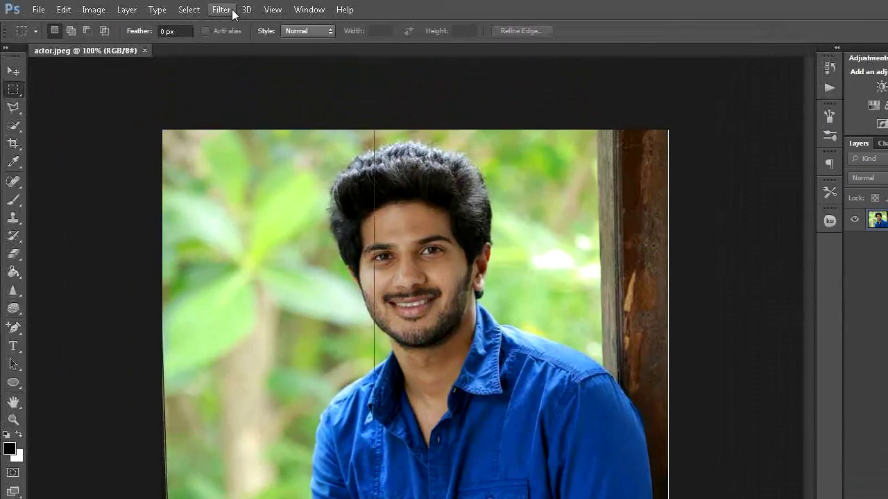
{"action": "left_click", "coordinate": [221, 9]}
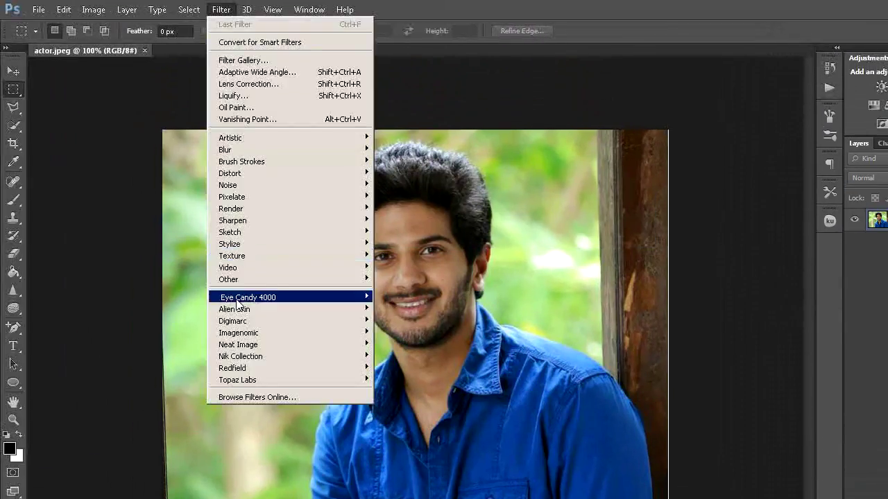
{"action": "mouse_move", "coordinate": [237, 352]}
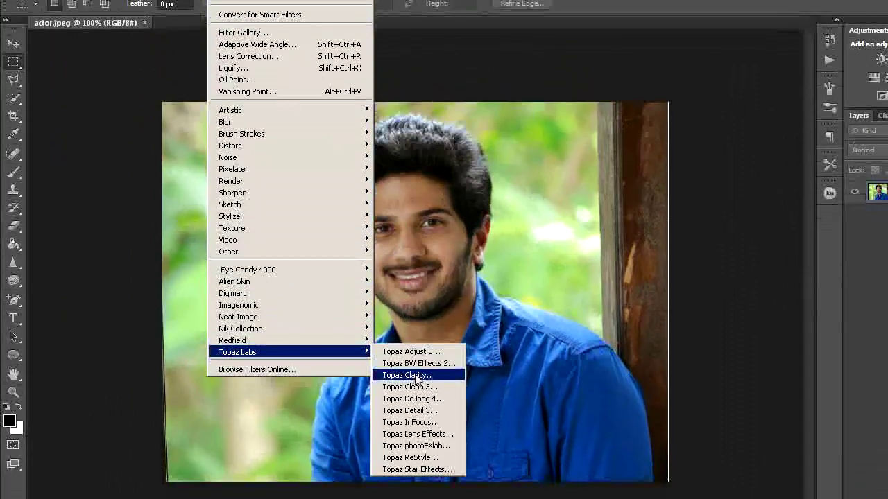
{"action": "left_click", "coordinate": [420, 364]}
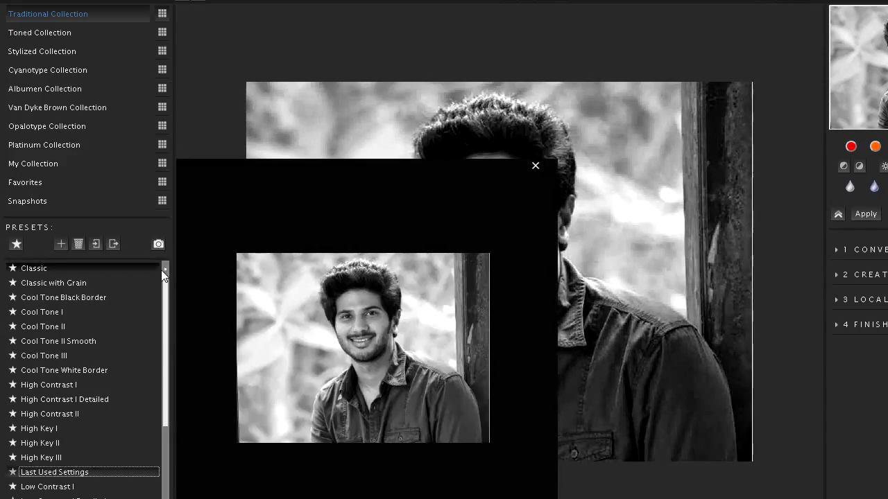
{"action": "mouse_move", "coordinate": [54, 375]}
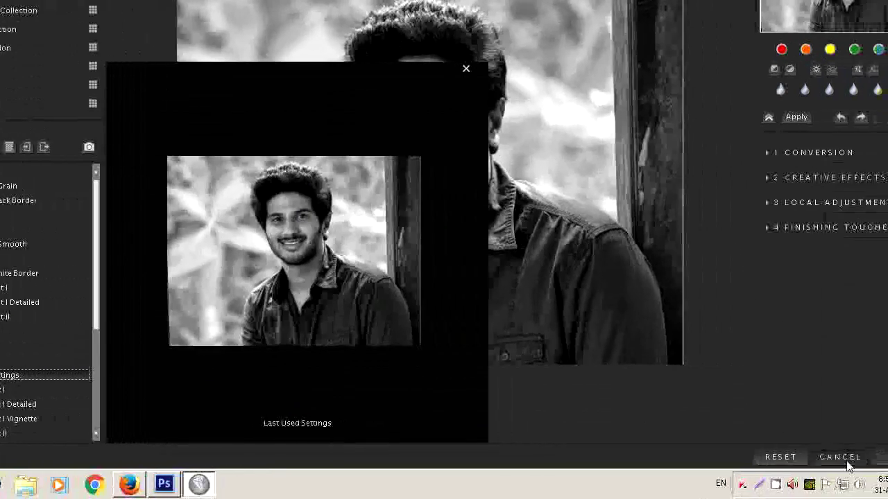
{"action": "left_click", "coordinate": [802, 459]}
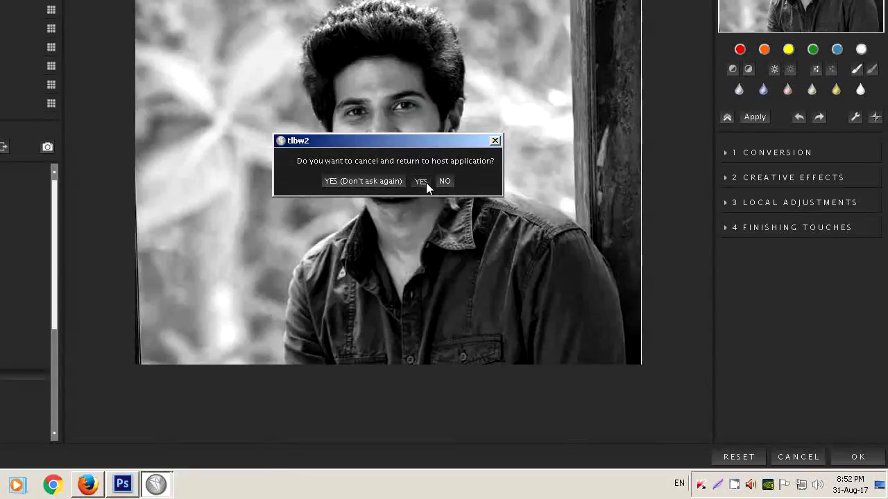
{"action": "left_click", "coordinate": [421, 181]}
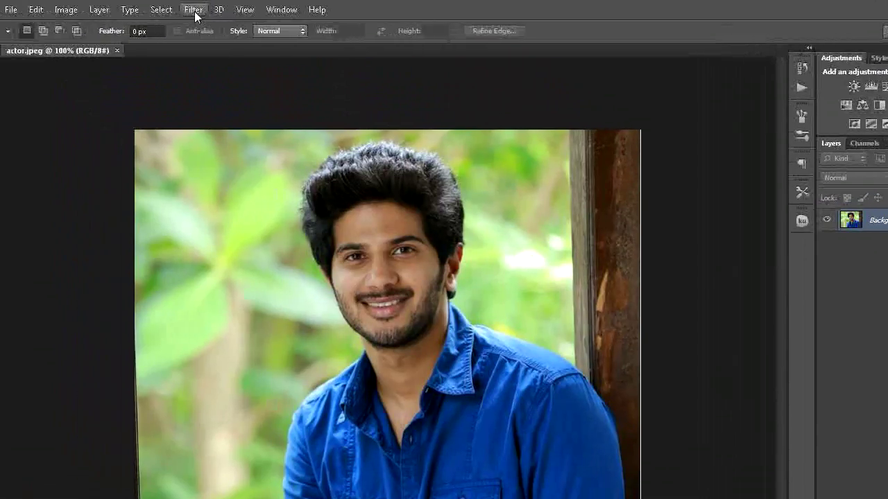
{"action": "left_click", "coordinate": [194, 11]}
{"action": "mouse_move", "coordinate": [237, 366]}
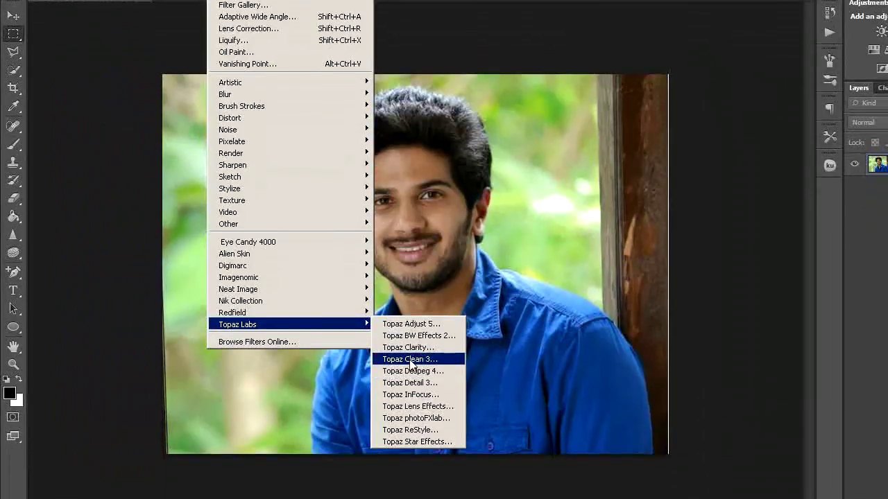
{"action": "left_click", "coordinate": [410, 359]}
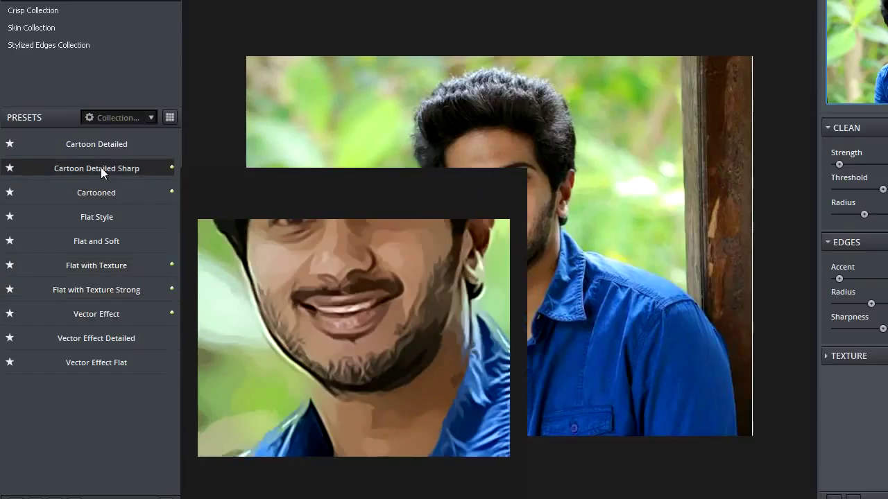
{"action": "left_click", "coordinate": [100, 167]}
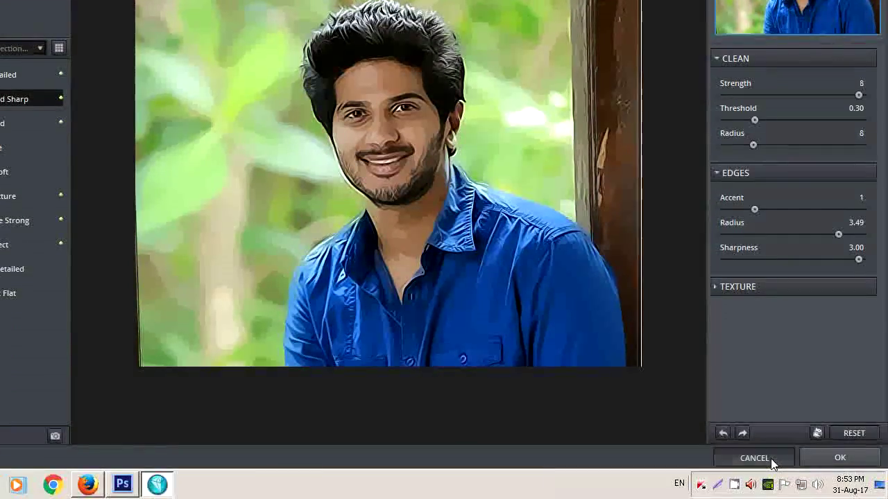
{"action": "left_click", "coordinate": [770, 459]}
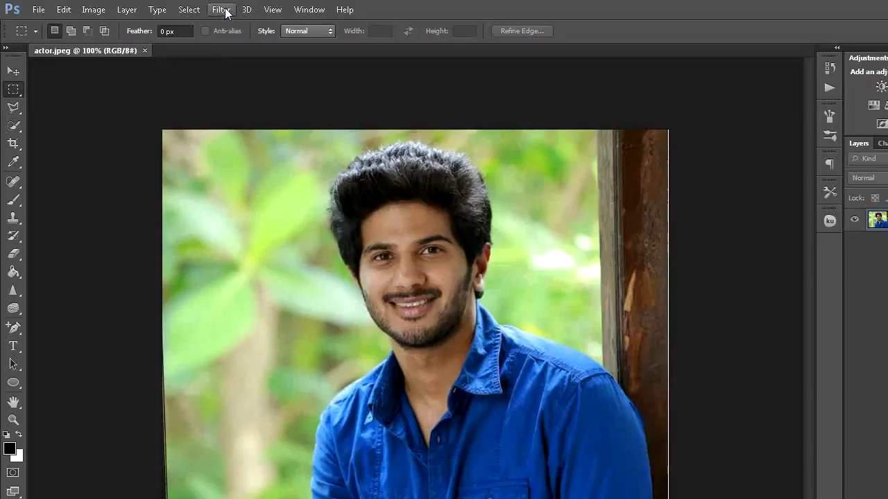
Step: Show the Topaz Labs filter submenu in Photoshop, then bring Firefox to the front
{"action": "left_click", "coordinate": [224, 9]}
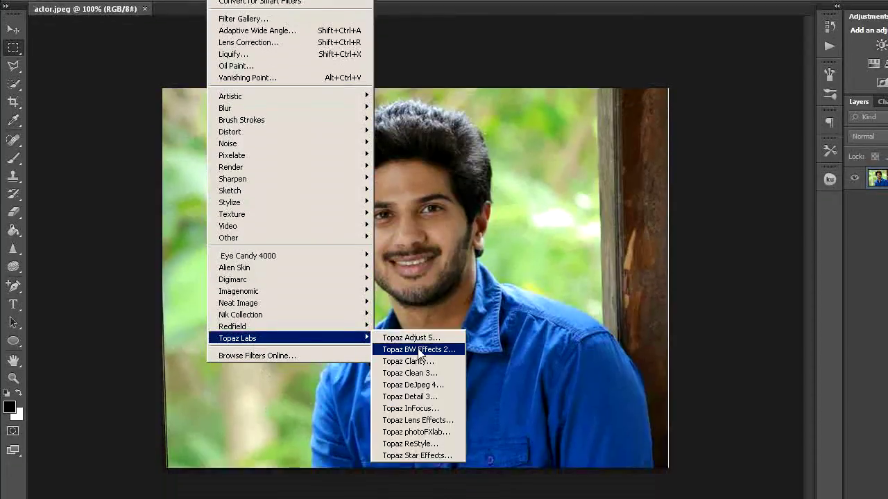
{"action": "mouse_move", "coordinate": [237, 255]}
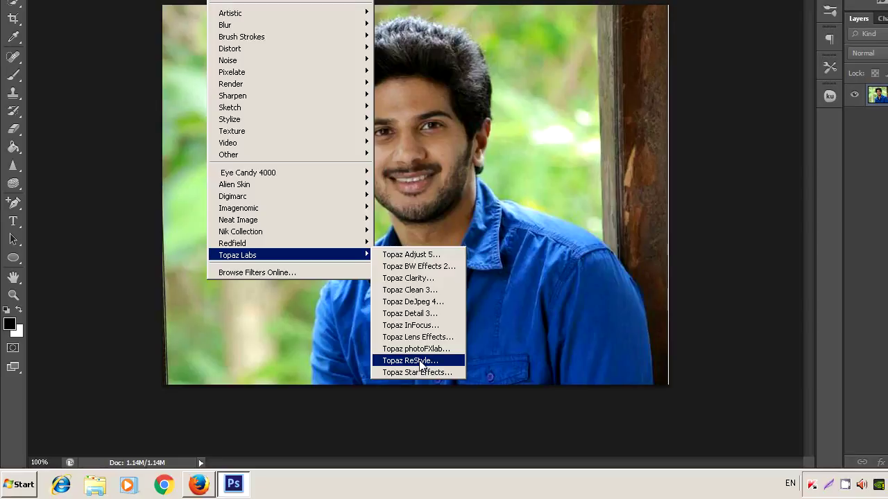
{"action": "left_click", "coordinate": [199, 487]}
Step: Bring up the Serialworld 'Topaz Software keys' post in Firefox and scroll through its listed keys
{"action": "scroll", "coordinate": [229, 208], "scroll_direction": "up", "scroll_amount": 3}
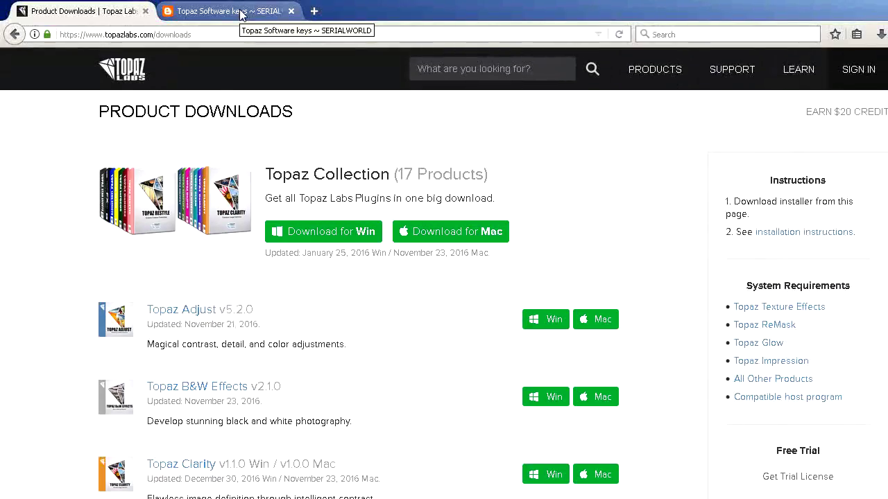
{"action": "left_click", "coordinate": [240, 16]}
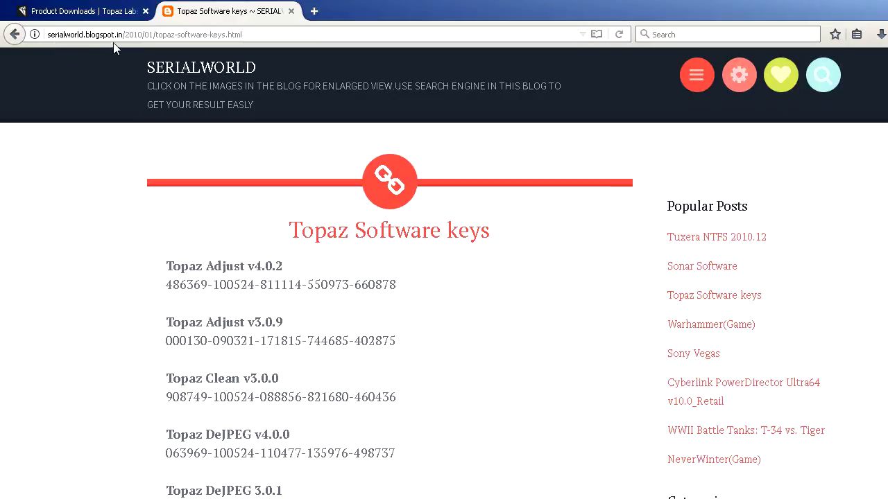
{"action": "scroll", "coordinate": [109, 148], "scroll_direction": "down", "scroll_amount": 5}
{"action": "scroll", "coordinate": [109, 148], "scroll_direction": "down", "scroll_amount": 5}
{"action": "scroll", "coordinate": [109, 151], "scroll_direction": "up", "scroll_amount": 6}
{"action": "scroll", "coordinate": [108, 151], "scroll_direction": "up", "scroll_amount": 3}
{"action": "scroll", "coordinate": [109, 151], "scroll_direction": "up", "scroll_amount": 2}
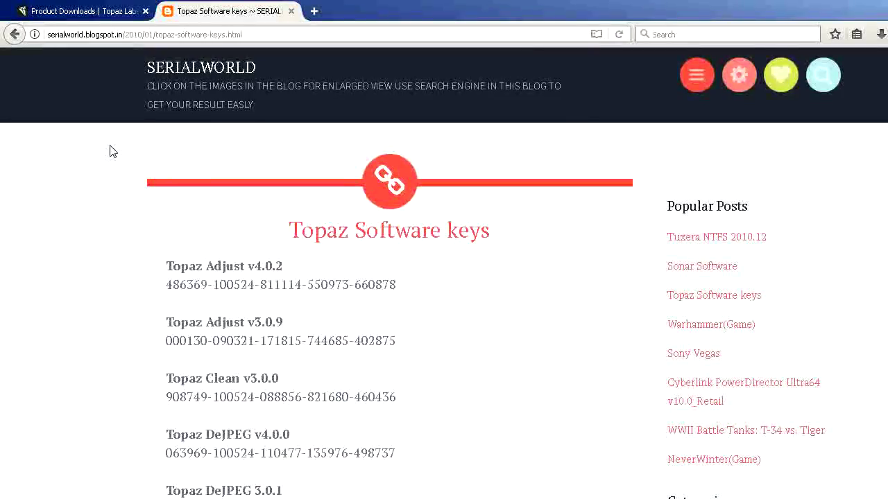
{"action": "scroll", "coordinate": [109, 149], "scroll_direction": "down", "scroll_amount": 4}
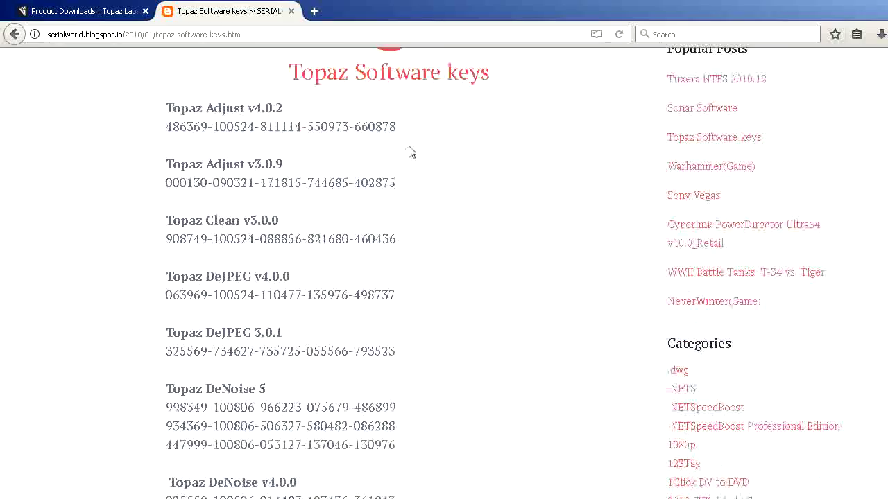